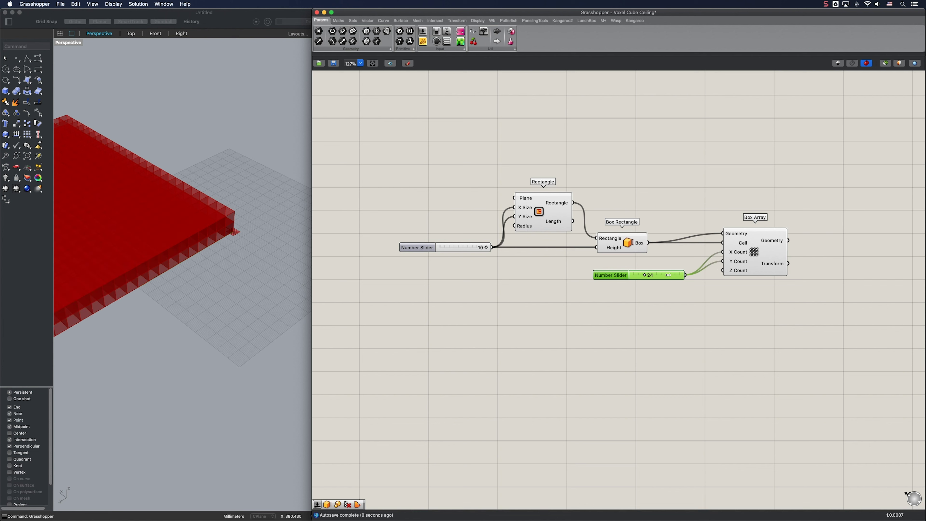
Step: Add a Division component below the 24 number slider and wire that slider into its A input
left_click_drag(612, 276, 599, 269)
scroll(188, 267, "down", 5)
right_click_drag(183, 269, 223, 255, "shift")
double_click(656, 294)
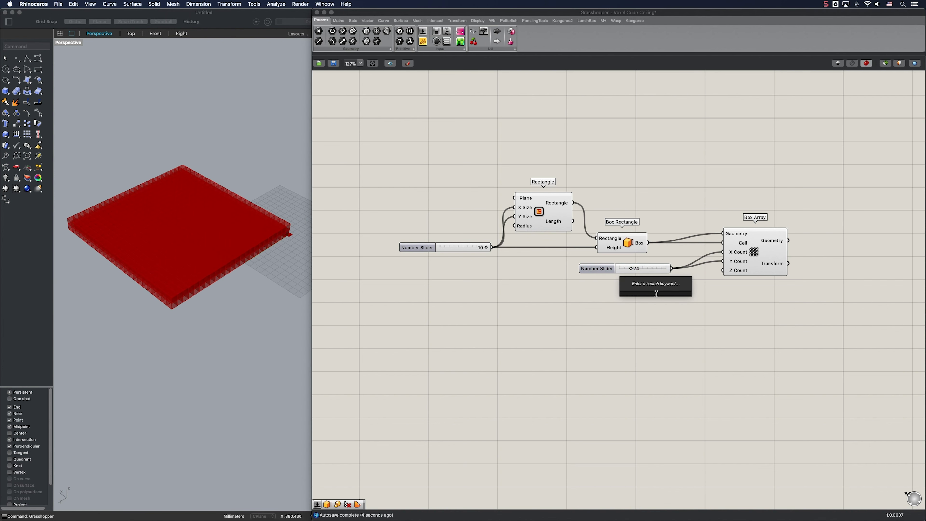
type("/")
key("Return")
left_click_drag(671, 289, 696, 301)
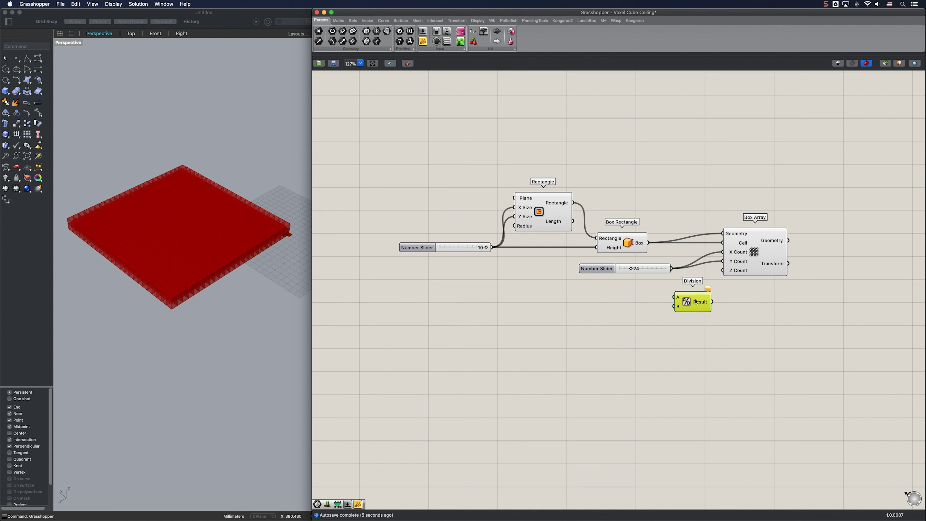
left_click_drag(672, 268, 674, 297)
Step: Add a number slider of 6 as the Division's B input and feed the Result into Box Array's Z Count
double_click(649, 314)
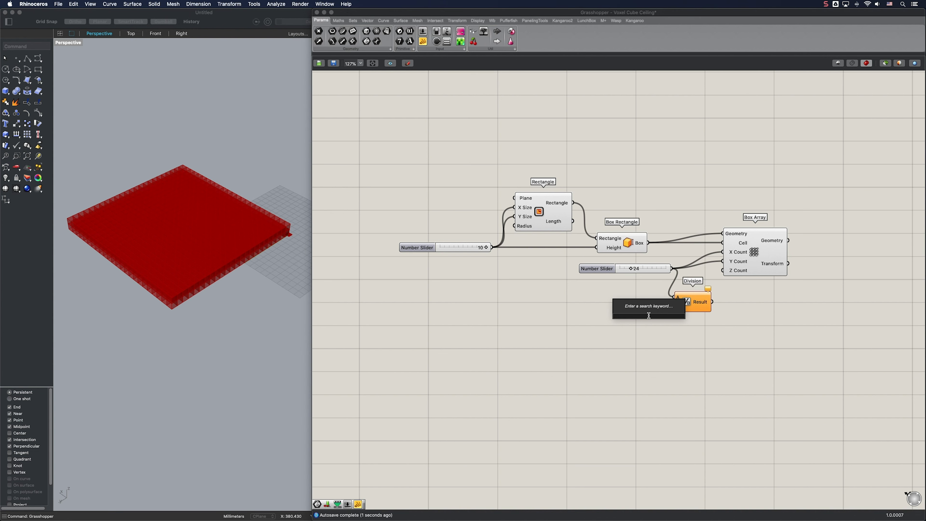
type("6")
key("Return")
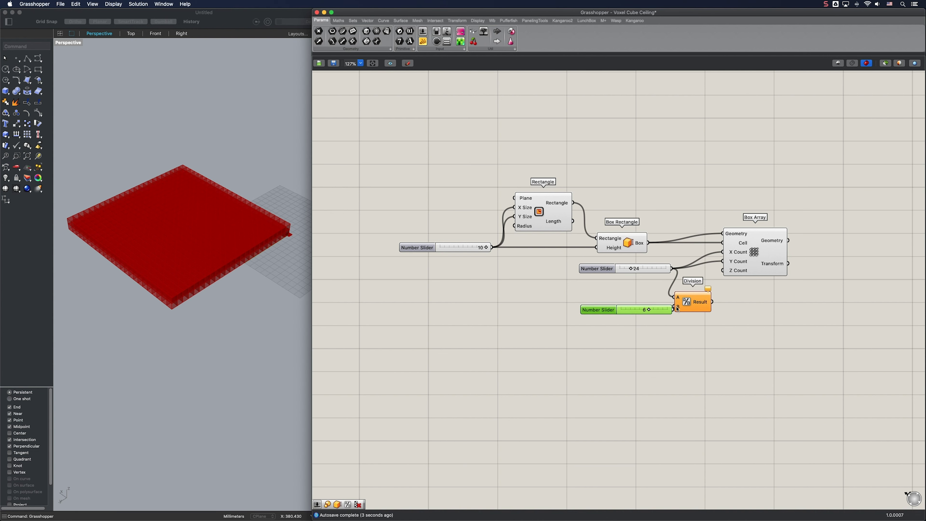
left_click_drag(666, 313, 655, 309)
left_click_drag(724, 272, 712, 302)
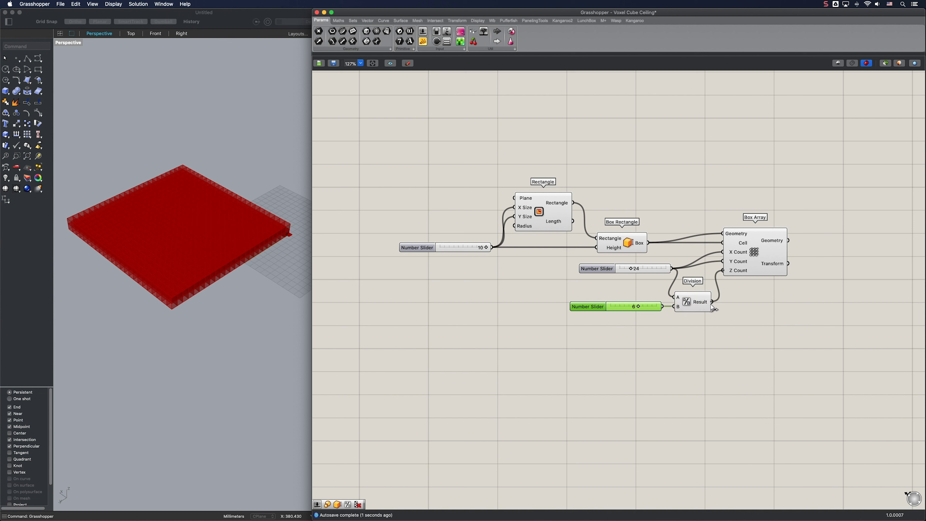
Step: Disable the preview of the Rectangle, Box Rectangle and Division components, leaving Box Array's preview on
left_click(755, 272)
left_click(702, 350)
left_click_drag(702, 349, 402, 174)
middle_click(548, 219)
left_click(562, 207)
left_click(654, 190)
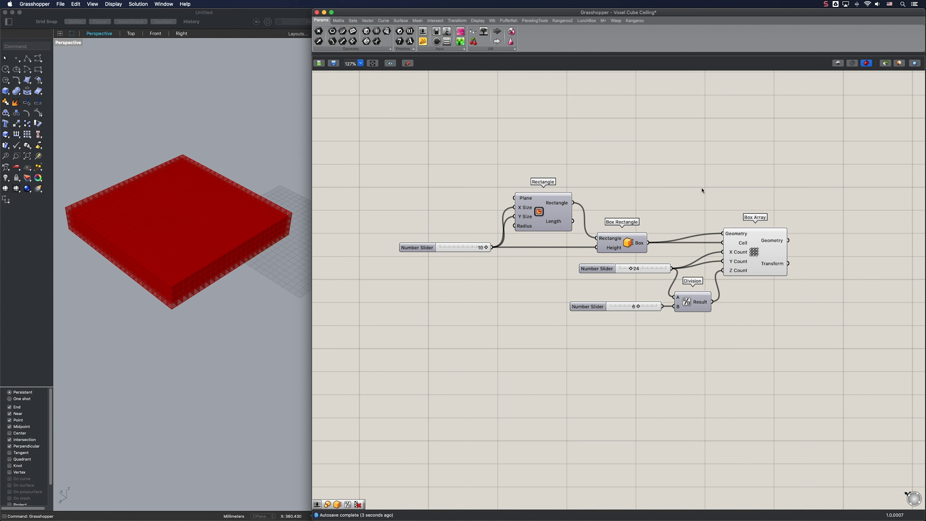
Step: Add a Scale component in the empty canvas area beyond the Box Array
right_click_drag(762, 195, 533, 230)
right_click_drag(630, 204, 576, 223)
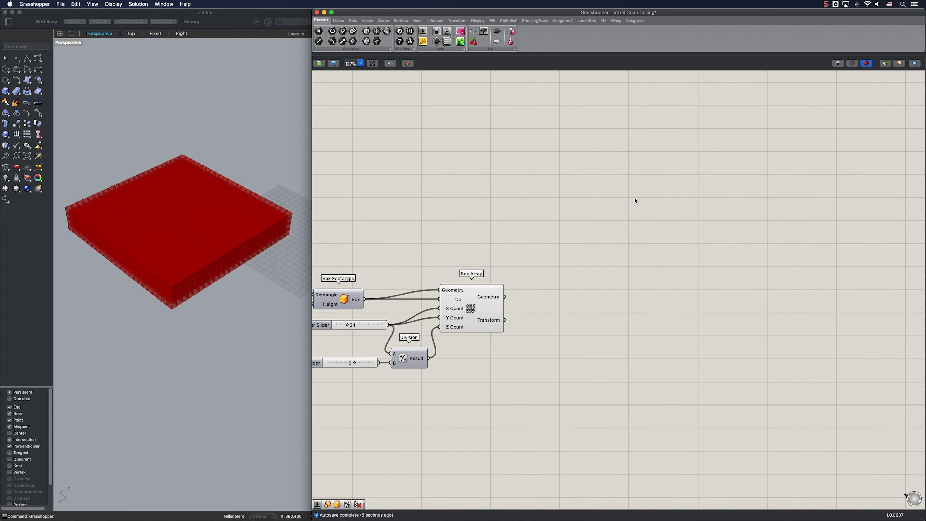
double_click(644, 194)
type("scale")
left_click(643, 186)
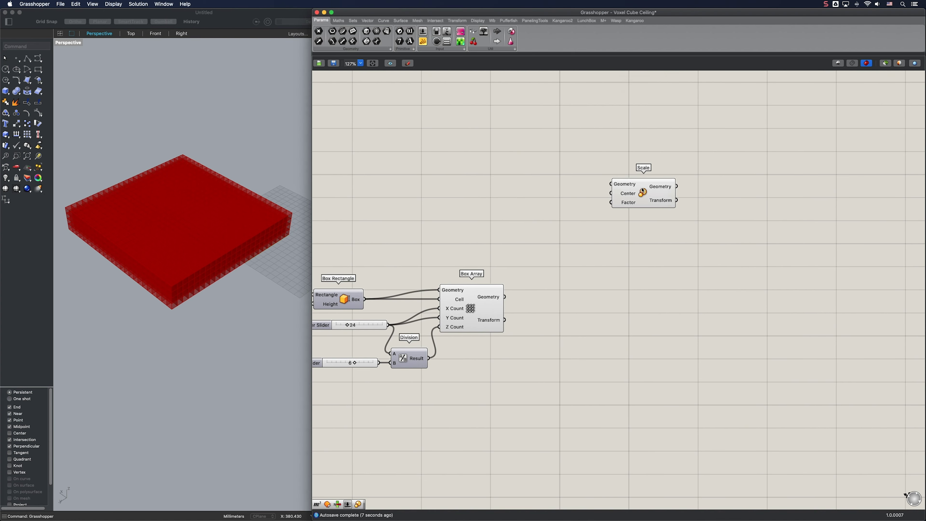
Step: Add a Volume component and wire Box Array's Geometry output into it
double_click(548, 228)
type("volu")
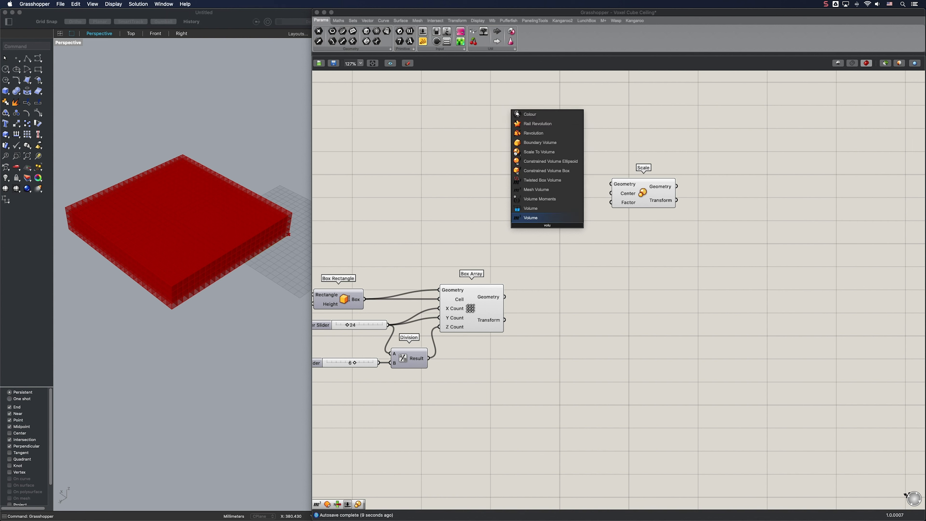
key("Return")
left_click_drag(506, 297, 517, 226)
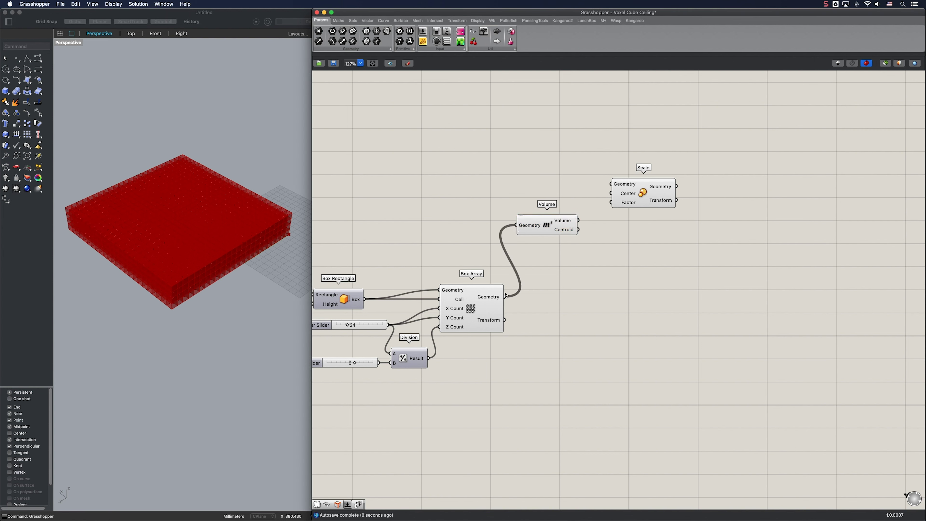
Step: Wire Box Array's Geometry and the Volume's Centroid into Scale's Geometry and Center inputs, and align Volume beside Scale
left_click_drag(591, 186, 612, 183)
left_click_drag(579, 230, 611, 193)
left_click_drag(558, 227, 539, 191)
Step: Add a 0.99 number slider, wire it into Scale's Factor input, and check the scaled boxes in the viewport
double_click(529, 226)
type("0.99")
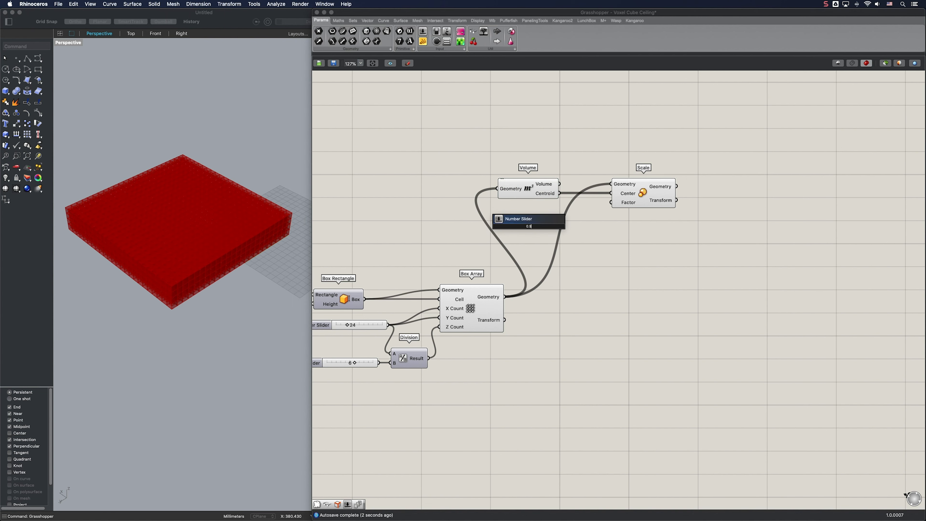
key("Return")
left_click_drag(614, 206, 575, 227)
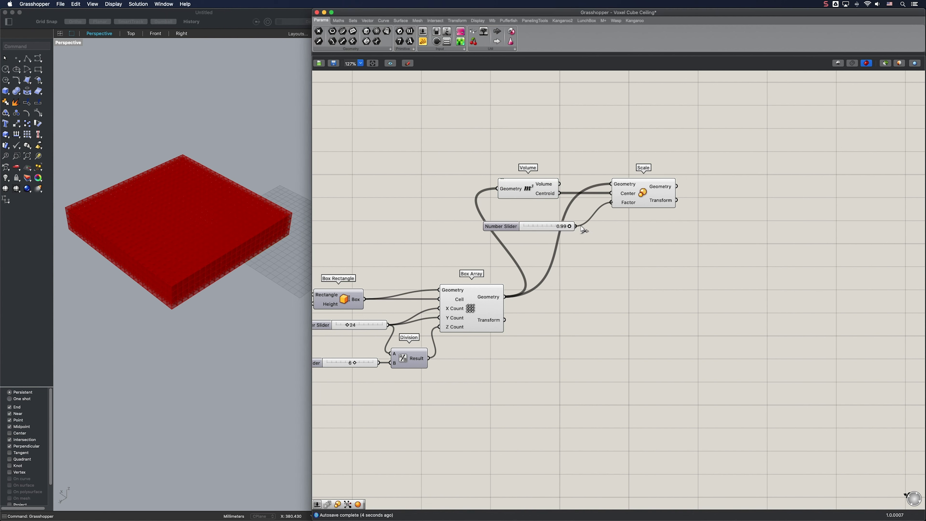
left_click_drag(503, 226, 513, 220)
left_click(630, 199)
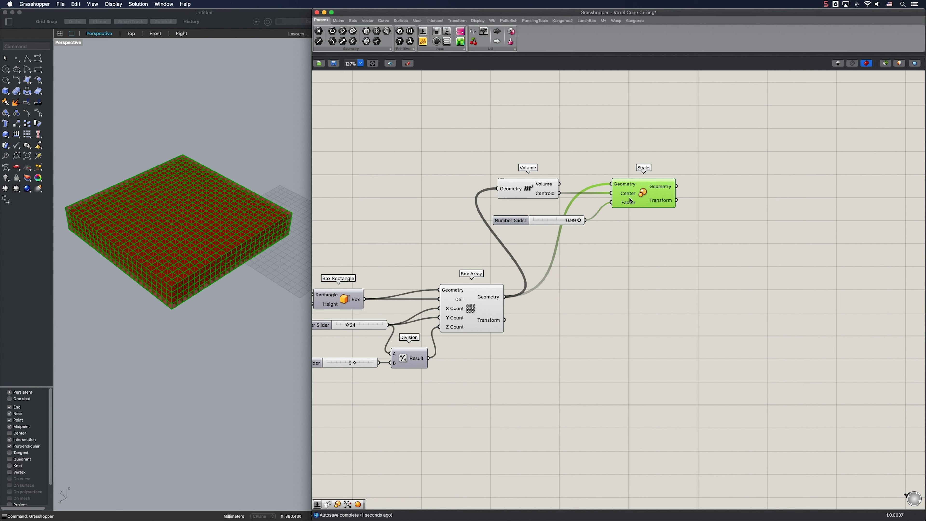
left_click(627, 250)
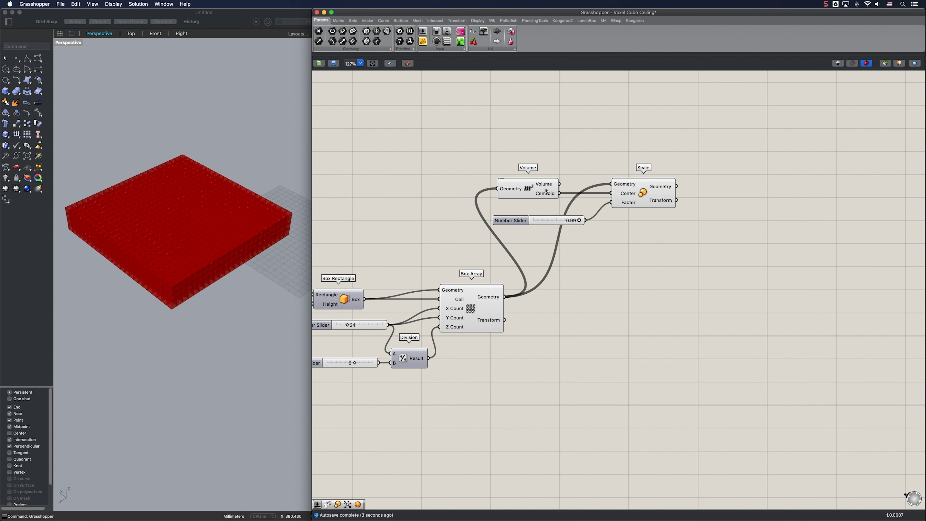
Step: Add a Bounding Box component set to Union Box and wire Box Array's Geometry into its Content input
double_click(583, 353)
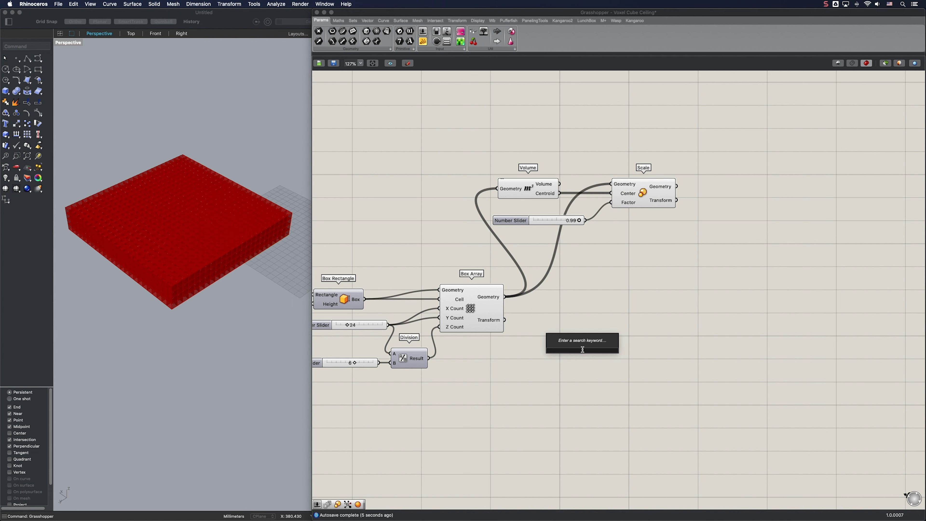
type("bb")
left_click(572, 334)
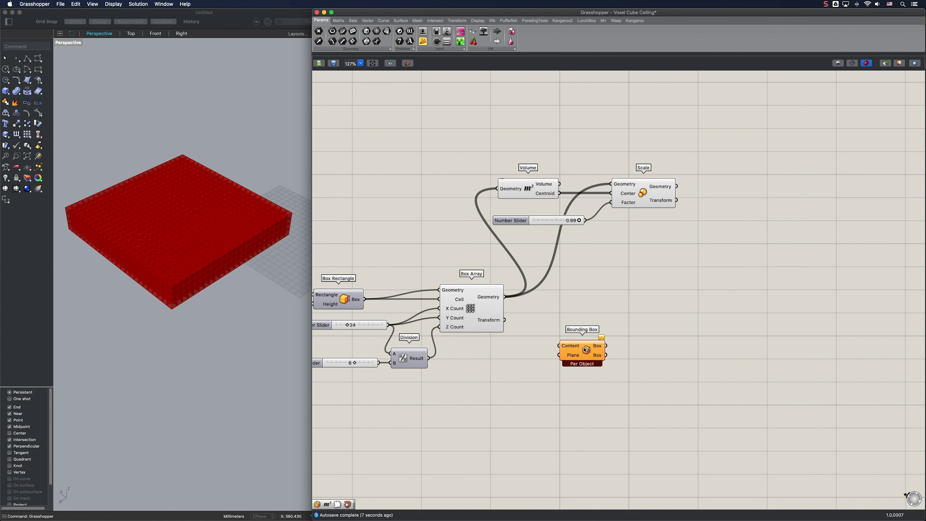
right_click(585, 350)
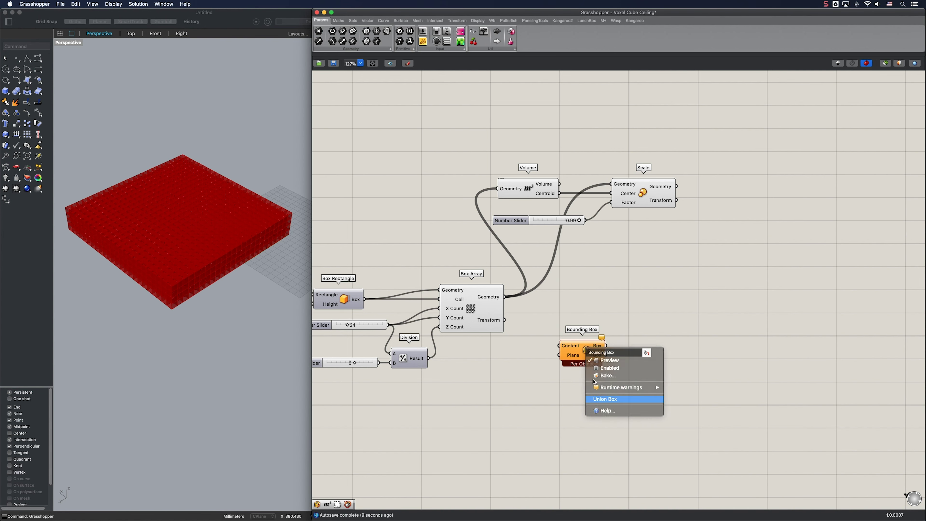
left_click(605, 400)
left_click_drag(505, 297, 564, 346)
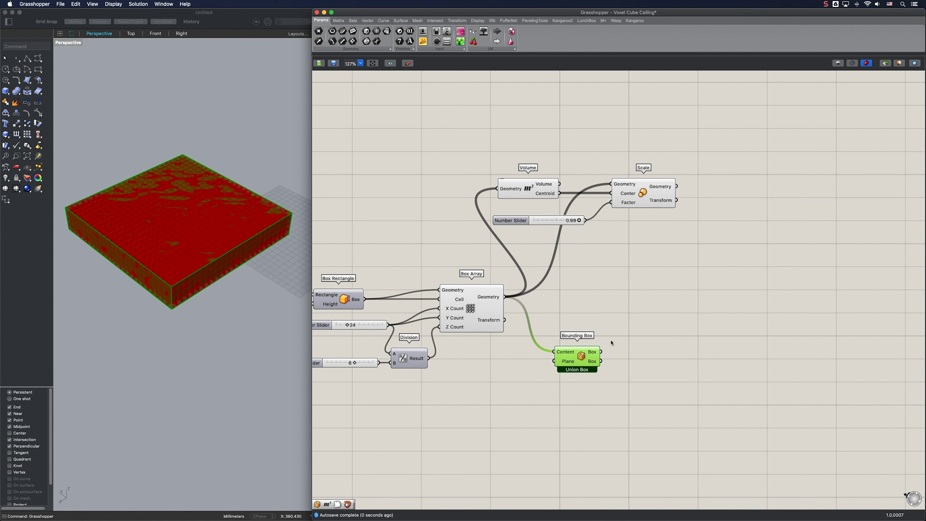
Step: Add a Populate Geometry component and wire the Bounding Box's Box output into its Geometry input
scroll(563, 299, "down", 5)
double_click(600, 352)
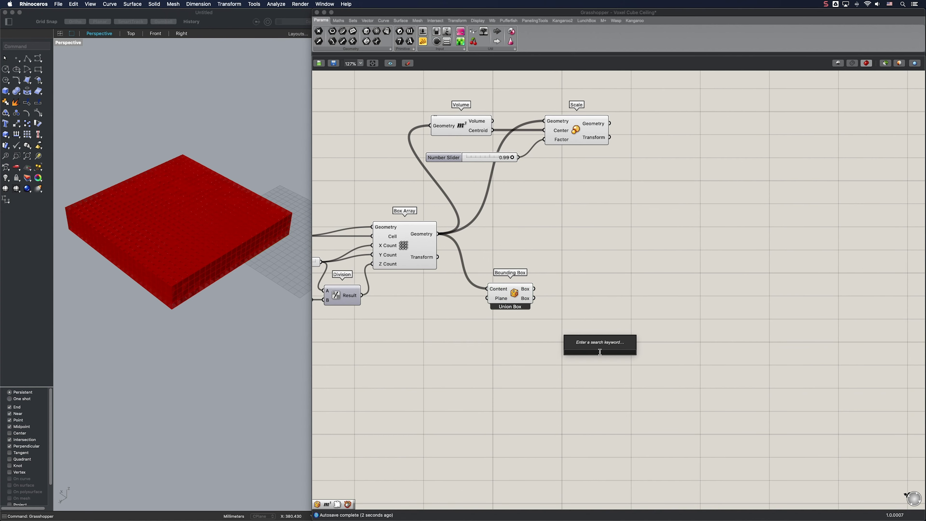
type("popu")
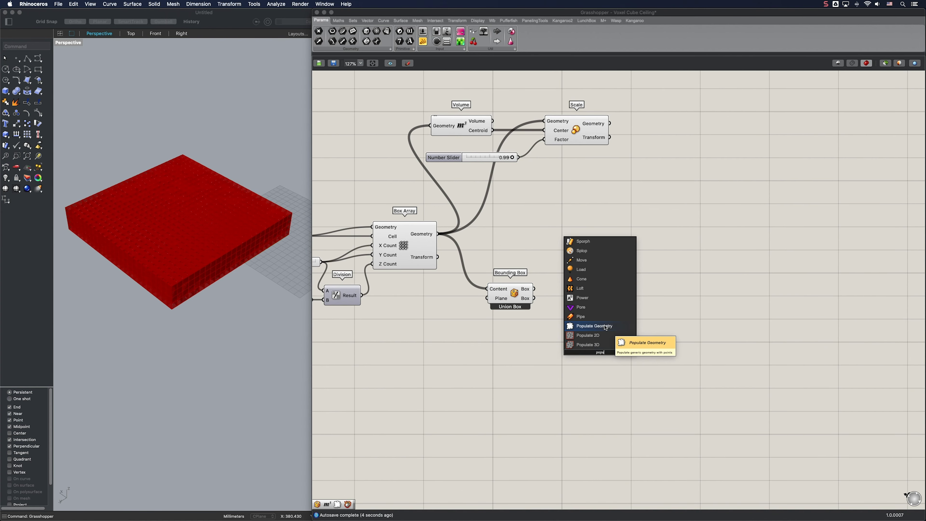
left_click(595, 326)
left_click_drag(534, 288, 583, 349)
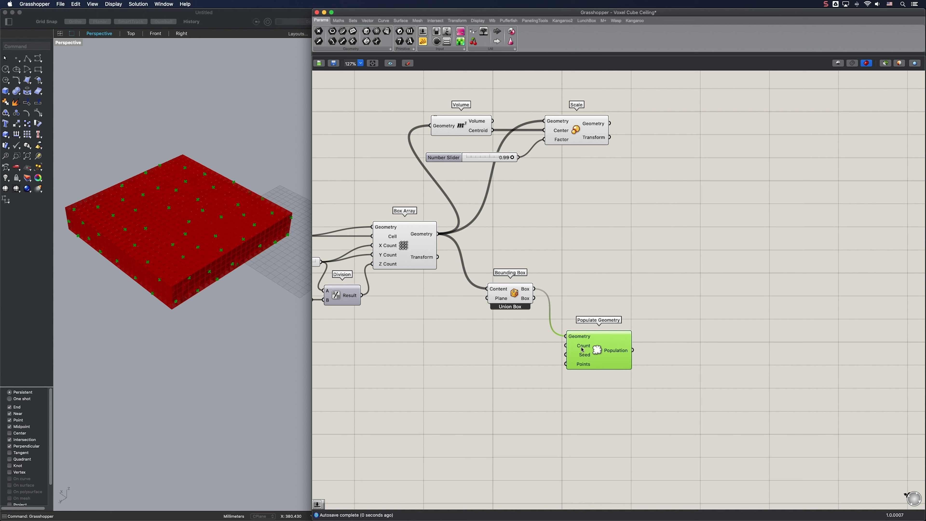
Step: Add number sliders of 5 and 6 and wire them into Populate Geometry's Count and Seed inputs
double_click(498, 348)
type("5")
key("Return")
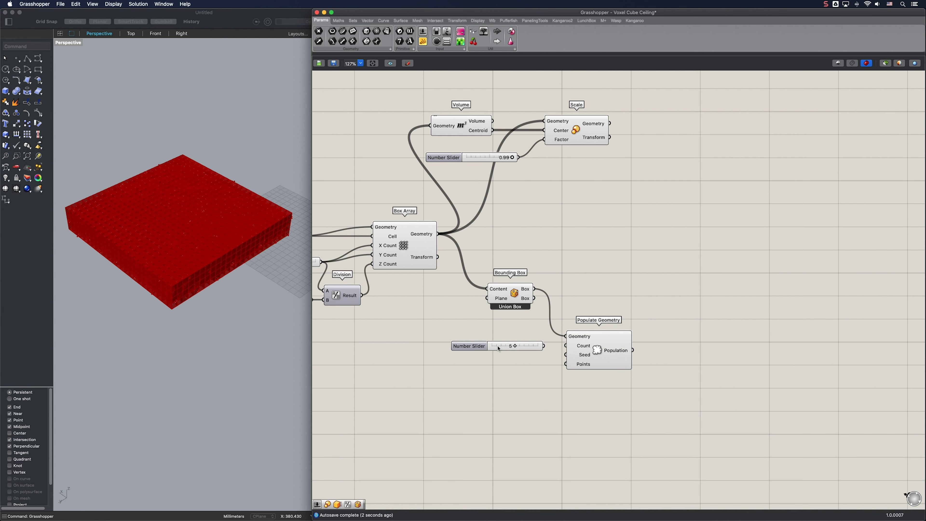
double_click(505, 367)
type("6")
key("Return")
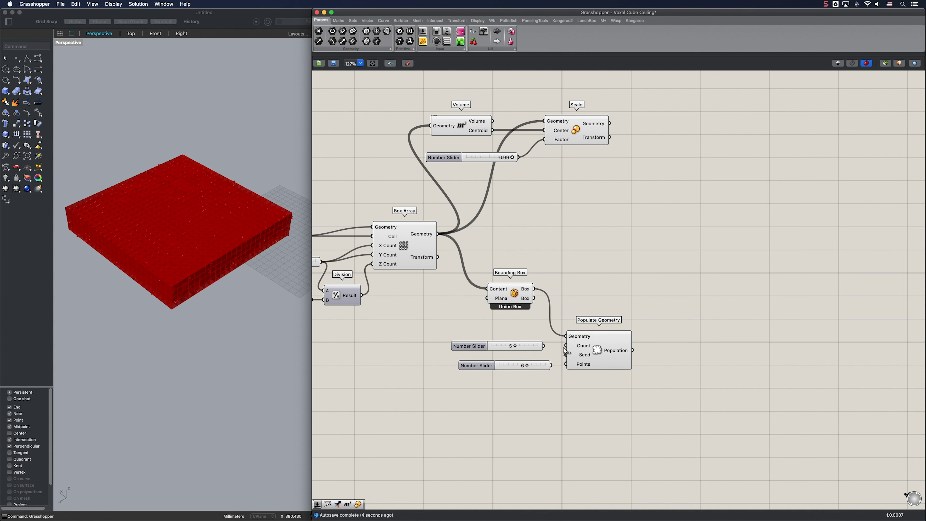
left_click_drag(565, 346, 539, 364)
left_click(584, 359)
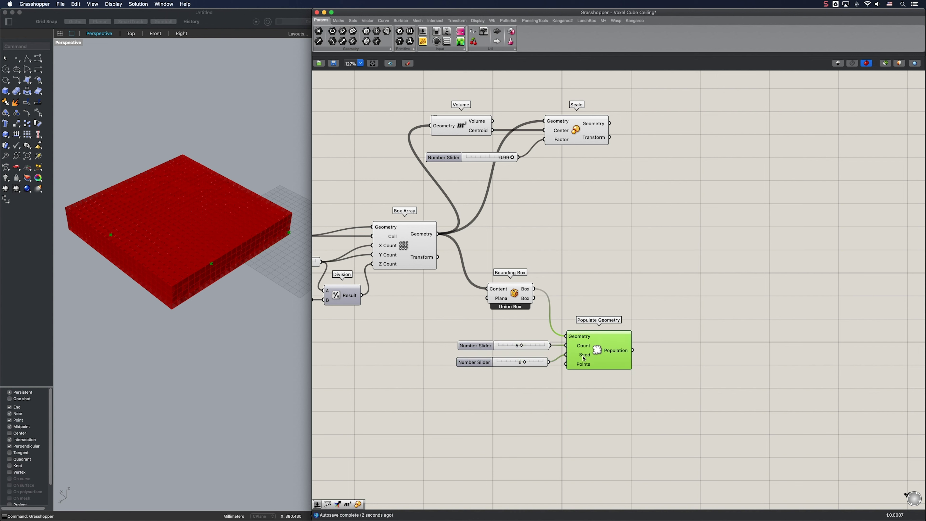
left_click(630, 304)
Step: Add a second Volume component above Populate Geometry and wire Box Array's Geometry into it
double_click(591, 231)
type("vol")
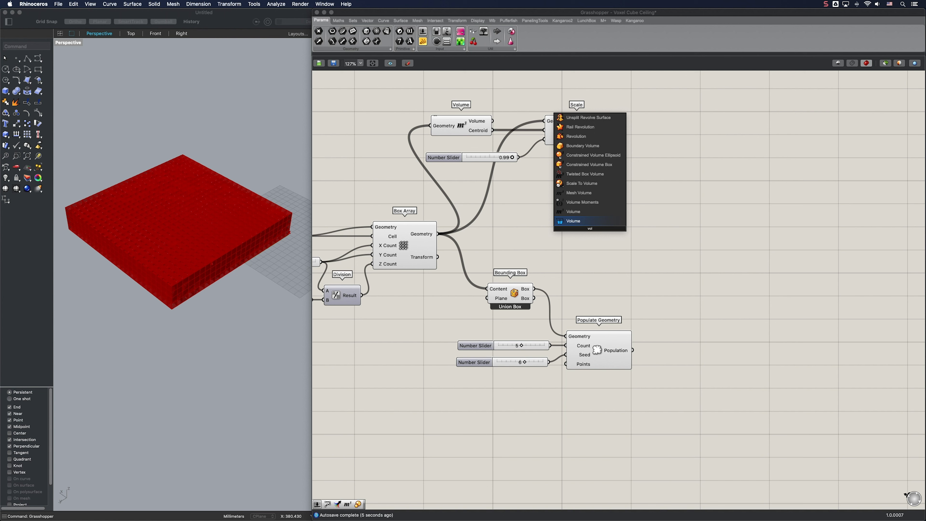
key("Return")
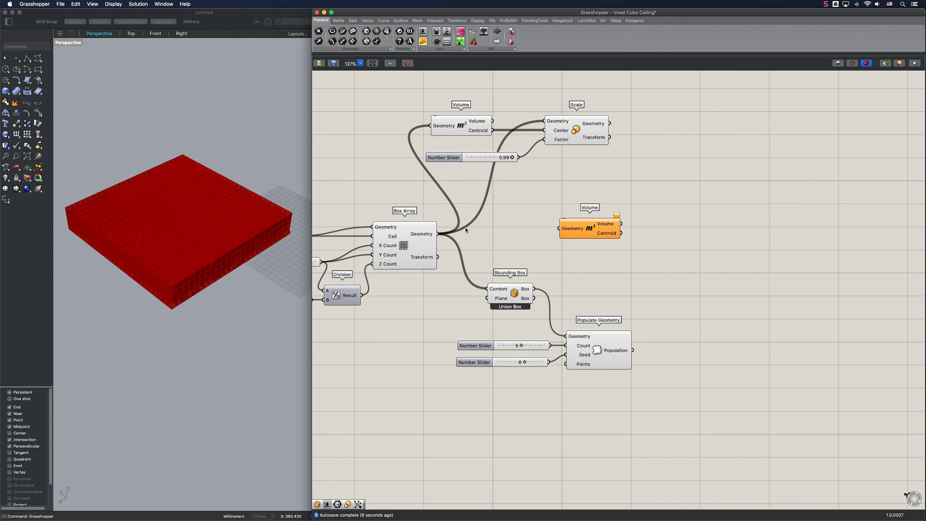
left_click_drag(537, 231, 605, 260)
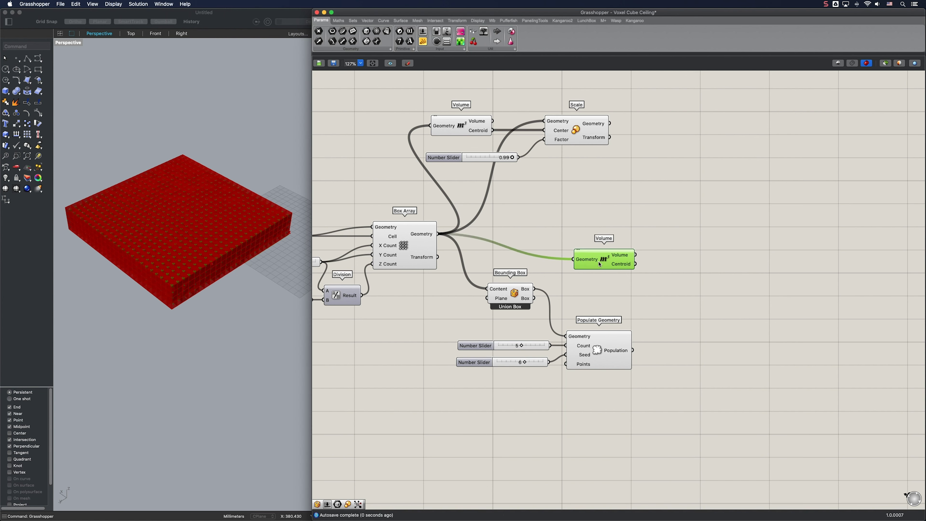
left_click(687, 266)
Step: Add a Closest Point component, using the second Volume's Centroid as Point and Populate Geometry's Population as Cloud
double_click(687, 265)
type("closest po")
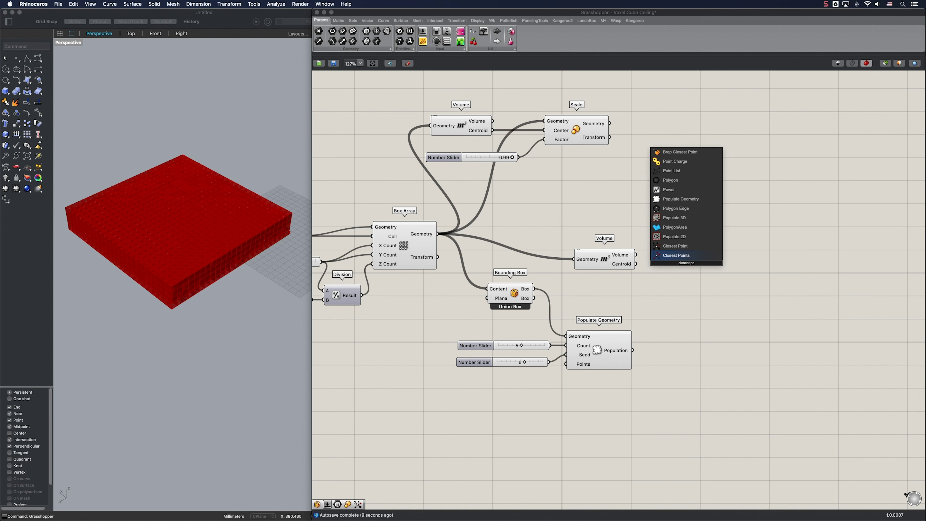
key("Up")
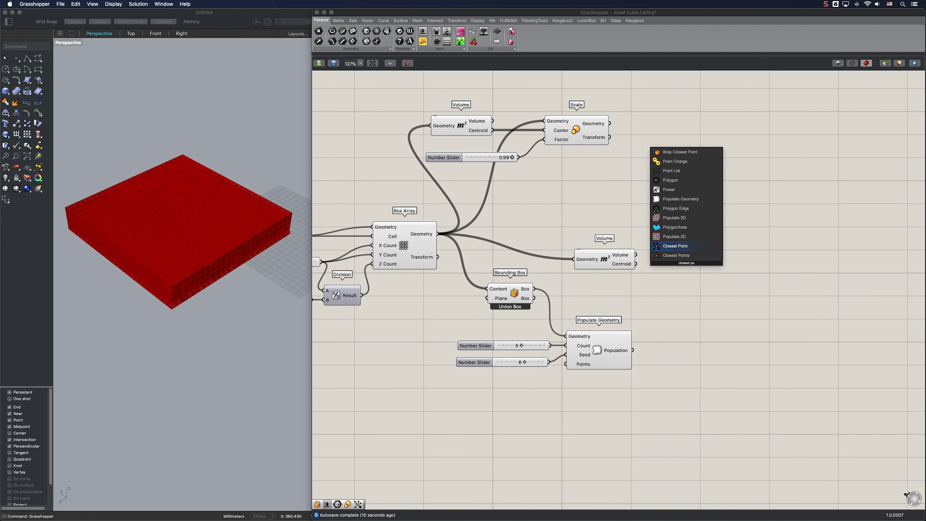
key("Return")
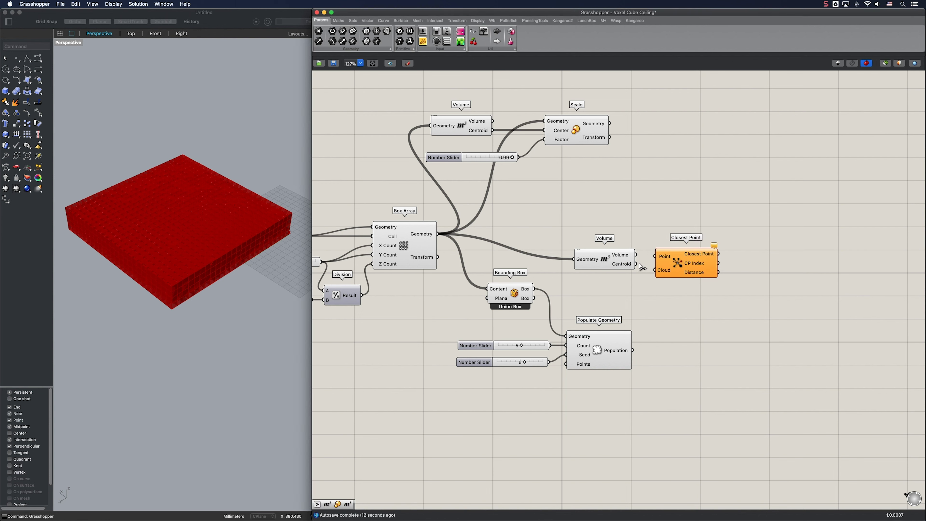
left_click_drag(636, 263, 656, 256)
left_click_drag(685, 268, 738, 276)
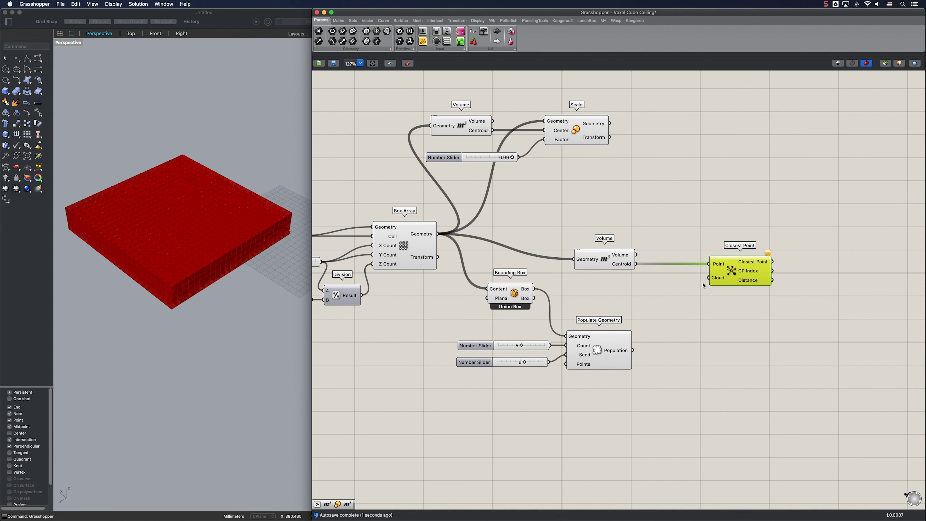
left_click_drag(634, 350, 709, 279)
Step: Add a Larger Than component and wire Closest Point's Distance into its First Number input
right_click_drag(742, 322, 679, 310)
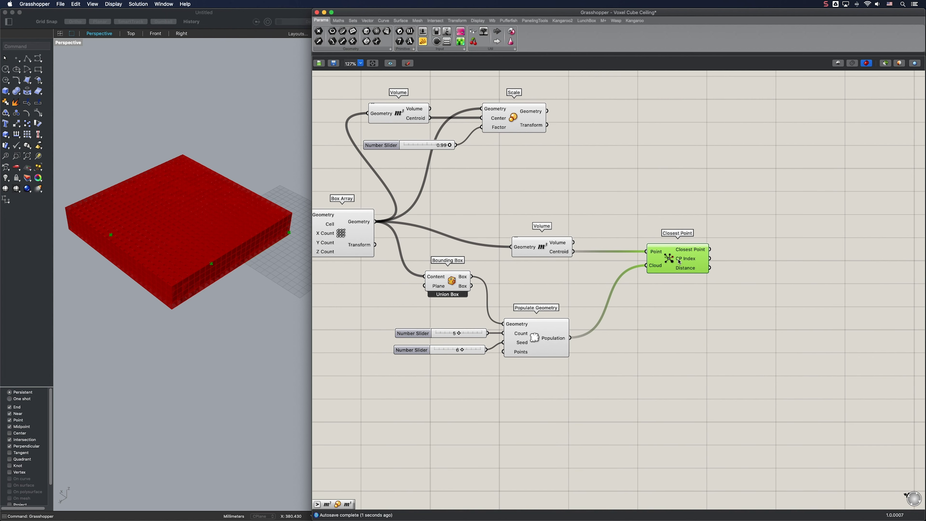
left_click_drag(679, 261, 657, 262)
double_click(724, 277)
type("large")
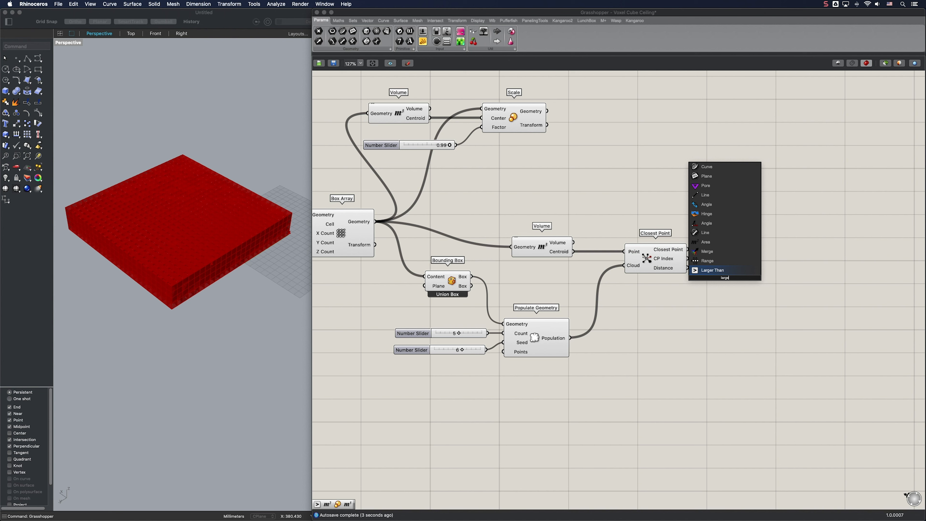
key("Return")
left_click_drag(716, 280, 747, 272)
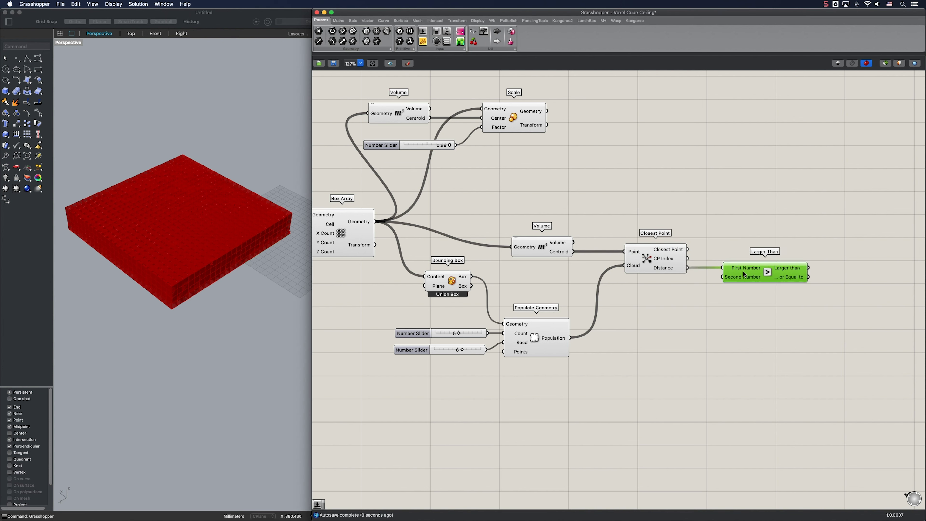
Step: Add a number slider of 40 and wire it into Larger Than's Second Number input
double_click(680, 299)
type("40")
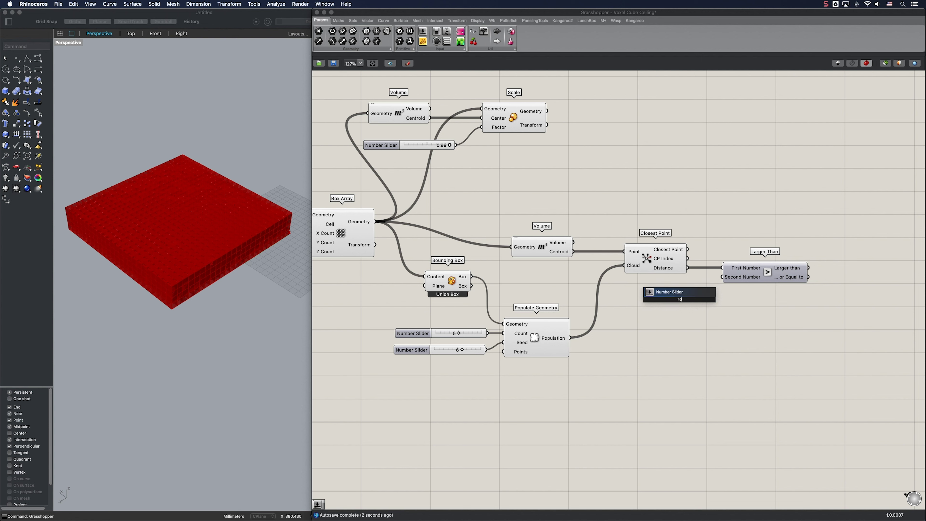
key("Return")
left_click_drag(722, 277, 727, 300)
left_click_drag(651, 299, 636, 294)
Step: Add a Cull Pattern component, using Scale's Geometry as List and the Larger Than result as Cull Pattern
double_click(787, 227)
type("cull pate")
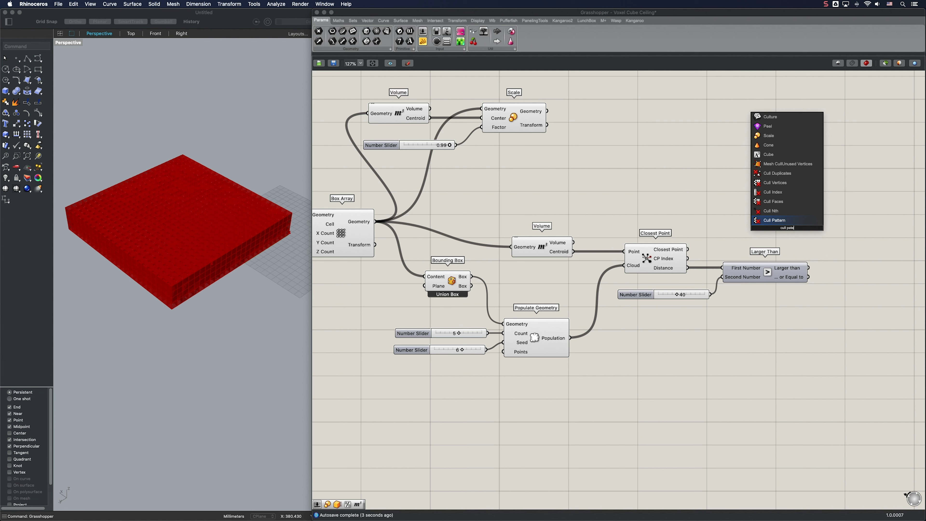
key("Return")
left_click_drag(795, 227, 814, 218)
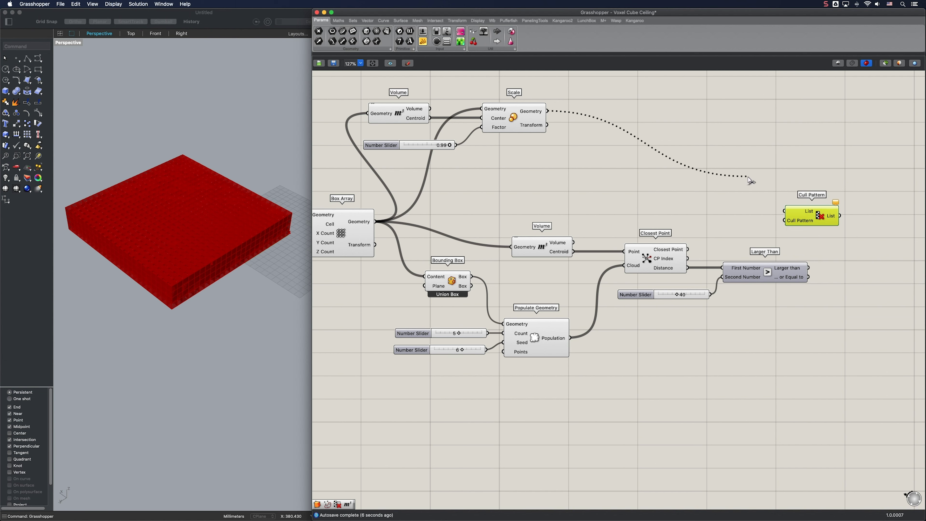
left_click_drag(748, 177, 809, 267)
left_click_drag(809, 220, 838, 237)
Step: Turn off the preview of all components upstream of Cull Pattern
left_click_drag(771, 374, 328, 107)
middle_click(488, 123)
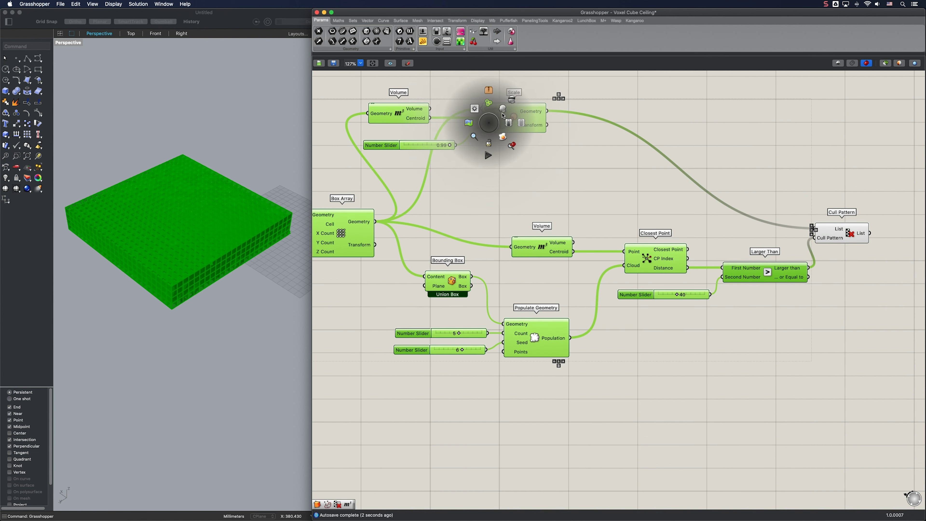
left_click(506, 105)
left_click(635, 101)
Step: Check the Cull Pattern result and set the Larger Than threshold slider to 33
left_click(832, 233)
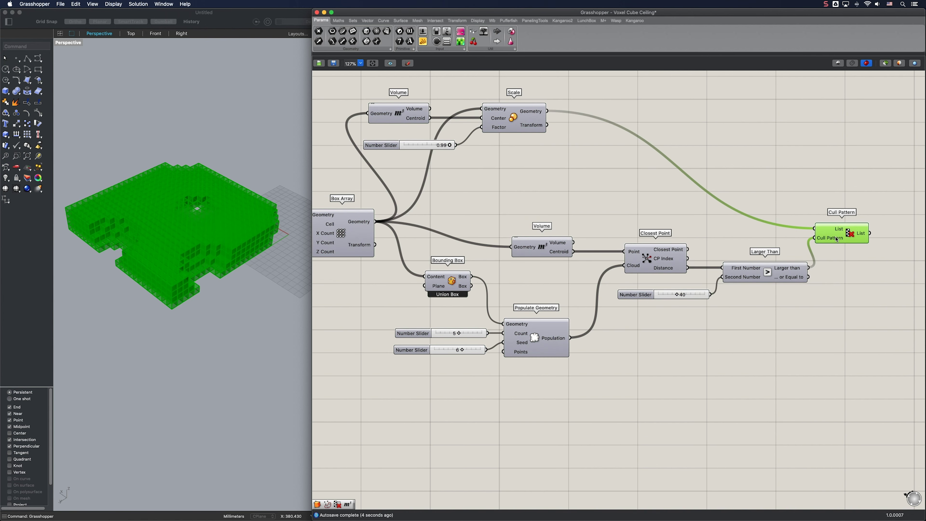
left_click(847, 270)
mouse_move(678, 295)
left_mouse_down()
mouse_move(697, 295)
mouse_move(676, 299)
left_mouse_up()
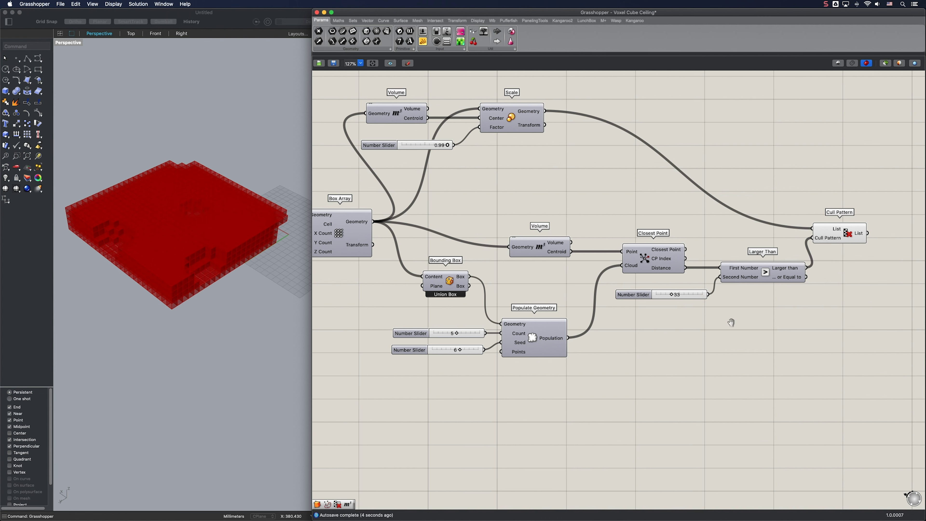
Step: Duplicate the Volume component beside Cull Pattern and wire Cull Pattern's List into its Geometry input
scroll(712, 318, "right", 5)
left_click(426, 230)
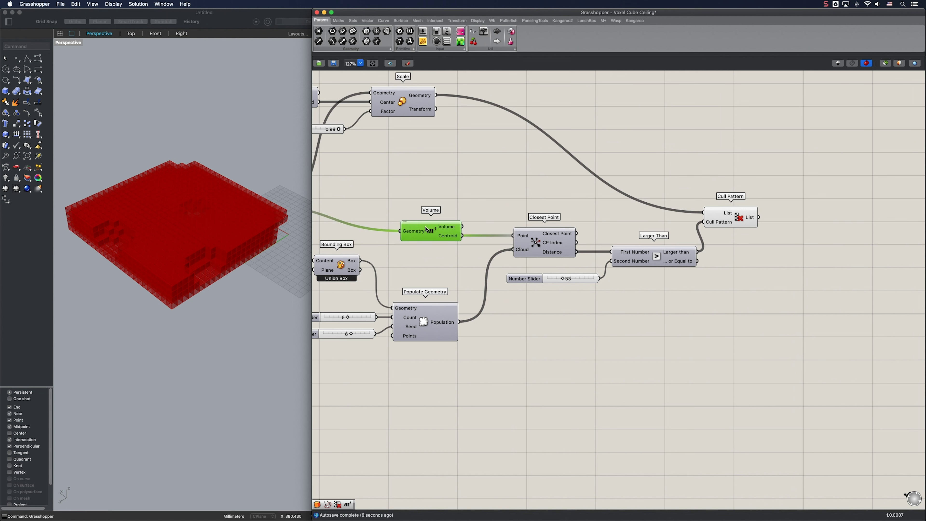
left_click_drag(426, 229, 795, 289, "alt")
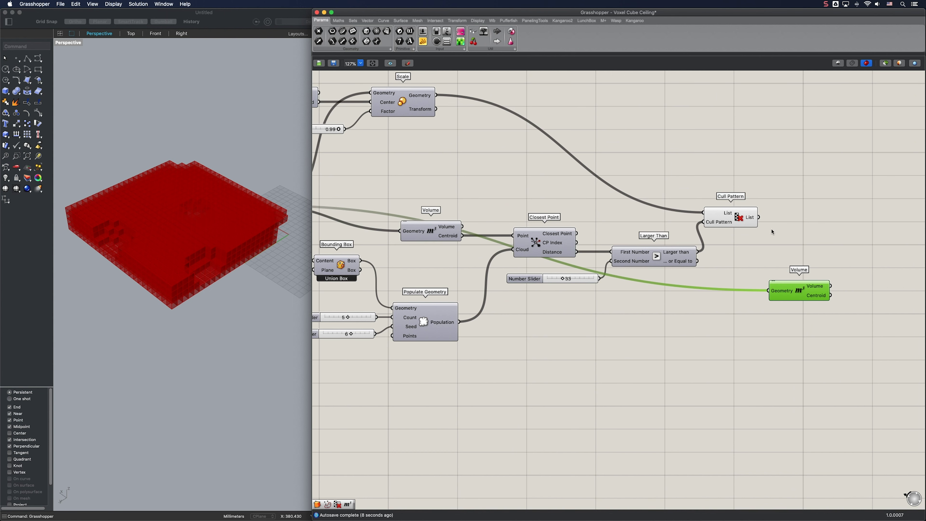
left_click_drag(758, 217, 783, 287)
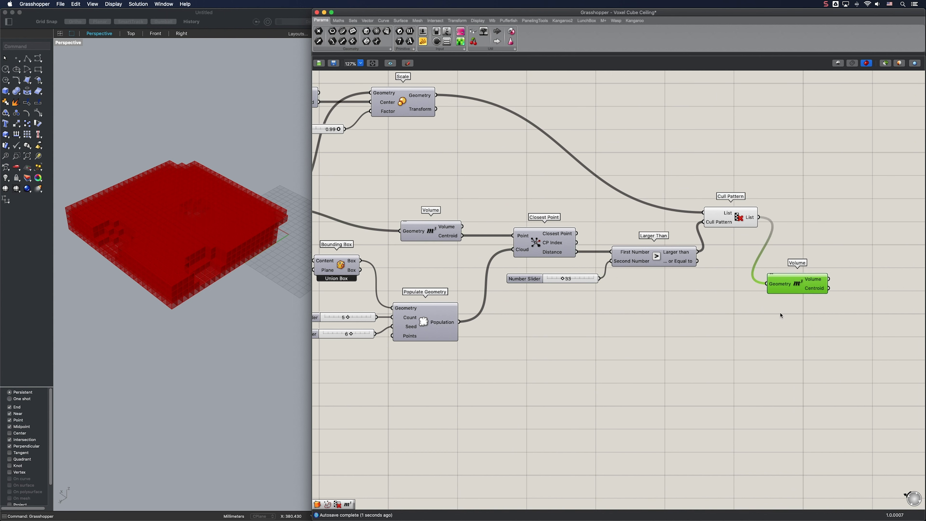
right_click_drag(775, 304, 739, 281)
left_click_drag(766, 259, 761, 251)
Step: Duplicate Closest Point with its Population cloud connection and wire the newest Volume's Centroid into its Point input
left_click(523, 225)
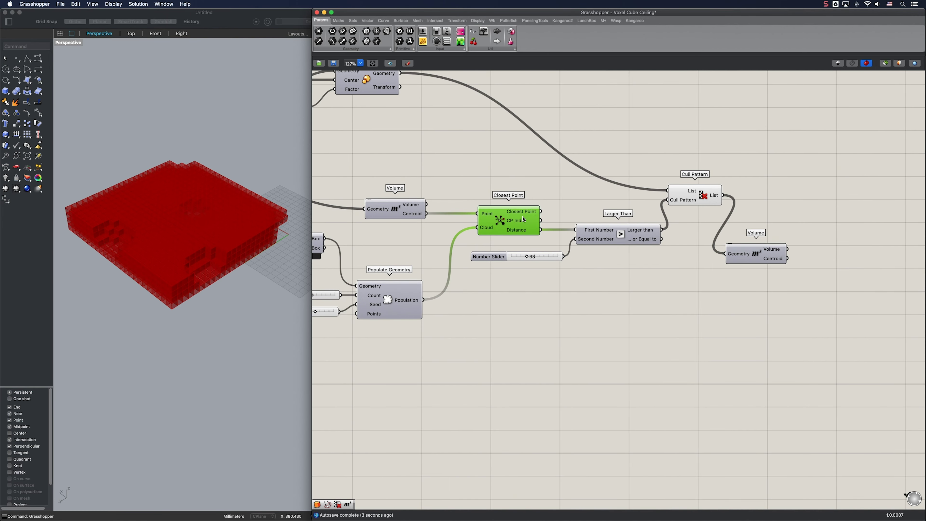
key("super+c")
key("super+v")
left_click_drag(524, 224, 859, 292)
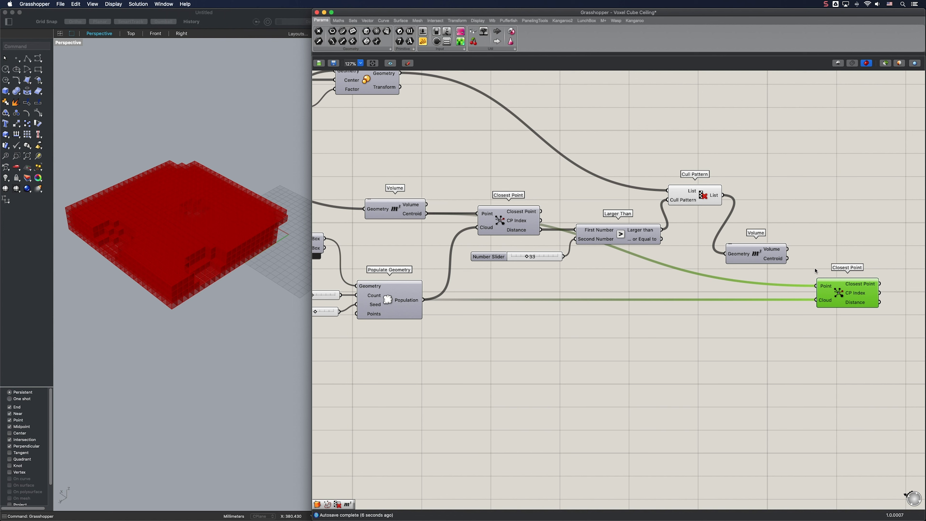
left_click_drag(808, 274, 826, 298)
right_click_drag(824, 299, 537, 283)
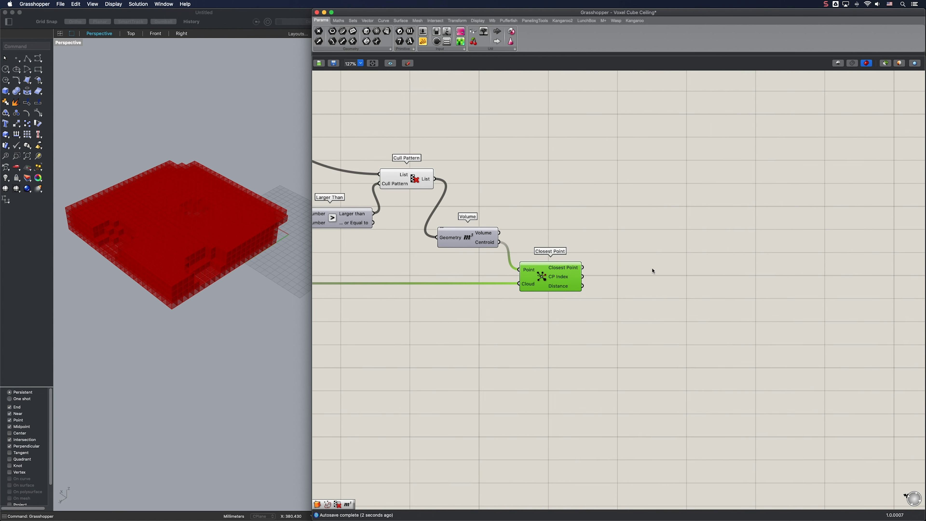
Step: Add a second Scale component, using Cull Pattern's List as Geometry and the newest Volume's Centroid as Center
double_click(721, 260)
type("scale")
left_click(721, 253)
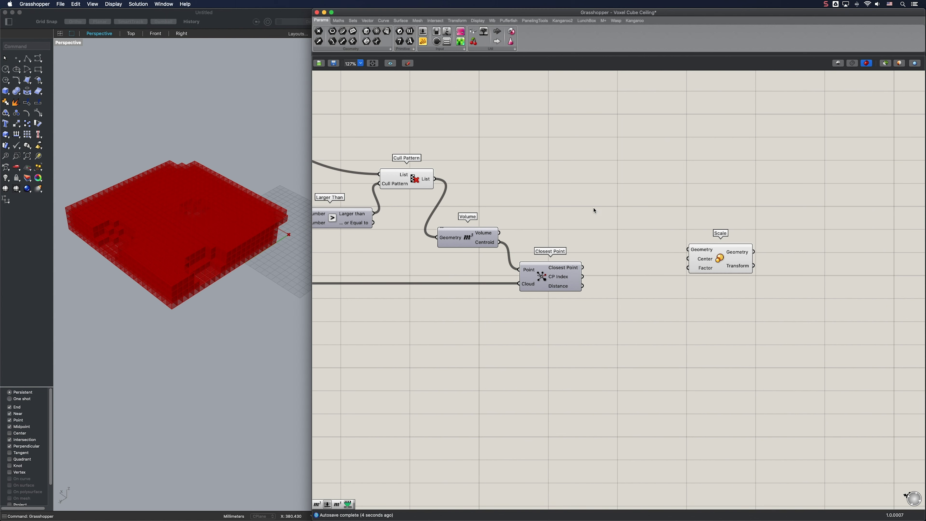
left_click_drag(537, 200, 734, 248)
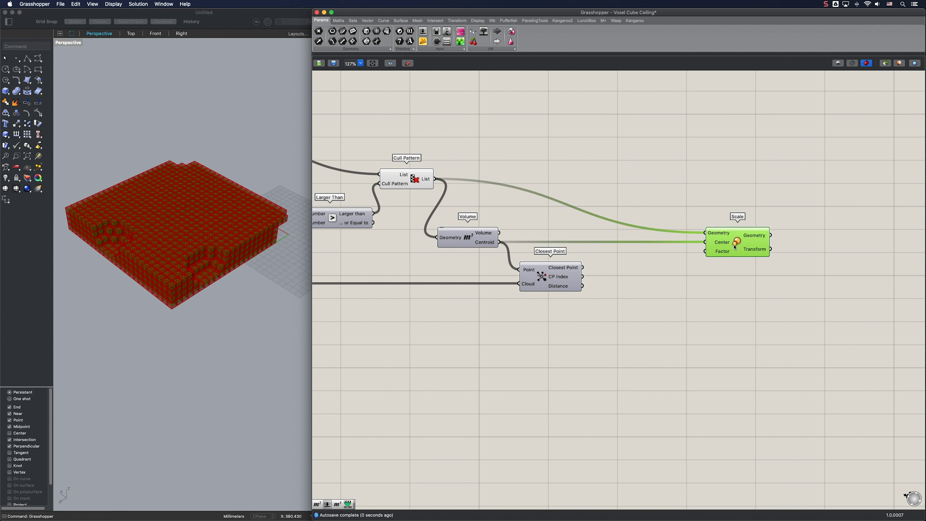
Step: Add a Remap Numbers component below the second Scale and wire the second Closest Point's Distance into its Value input
double_click(674, 308)
type("remap")
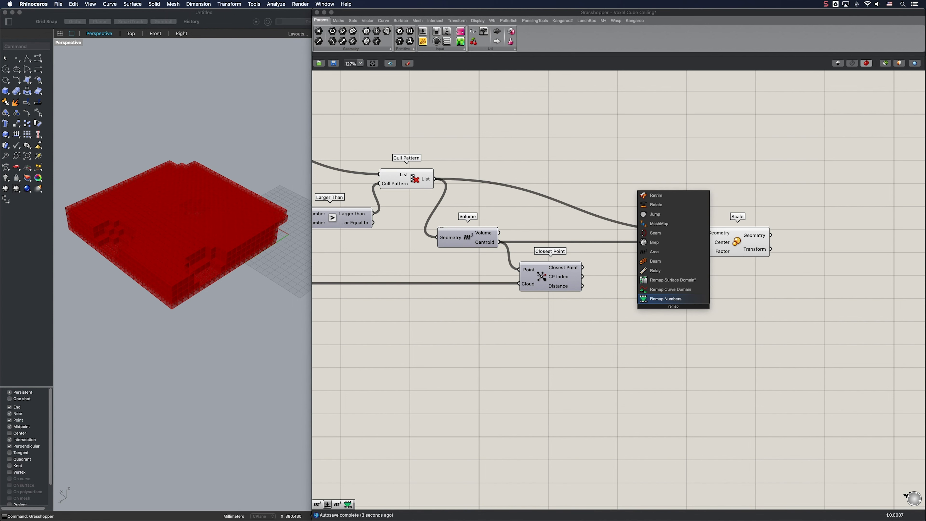
key("Return")
left_click_drag(583, 287, 646, 297)
left_click_drag(671, 304, 722, 293)
Step: Add a Bounds component fed by the second Closest Point's Distance and wire its Domain into Remap Numbers' Source
double_click(637, 306)
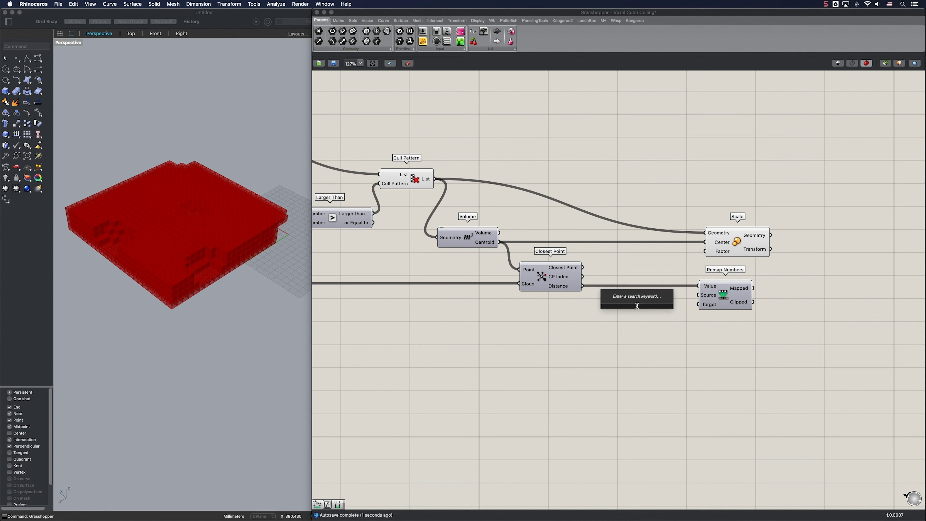
type("bouns")
key("Return")
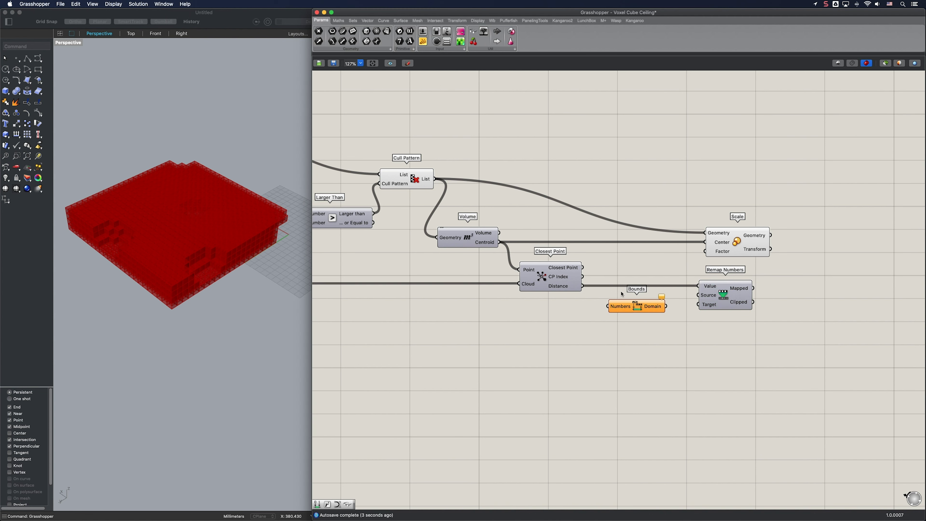
left_click_drag(608, 307, 609, 307)
left_click_drag(634, 306, 637, 312)
left_click_drag(698, 296, 666, 311)
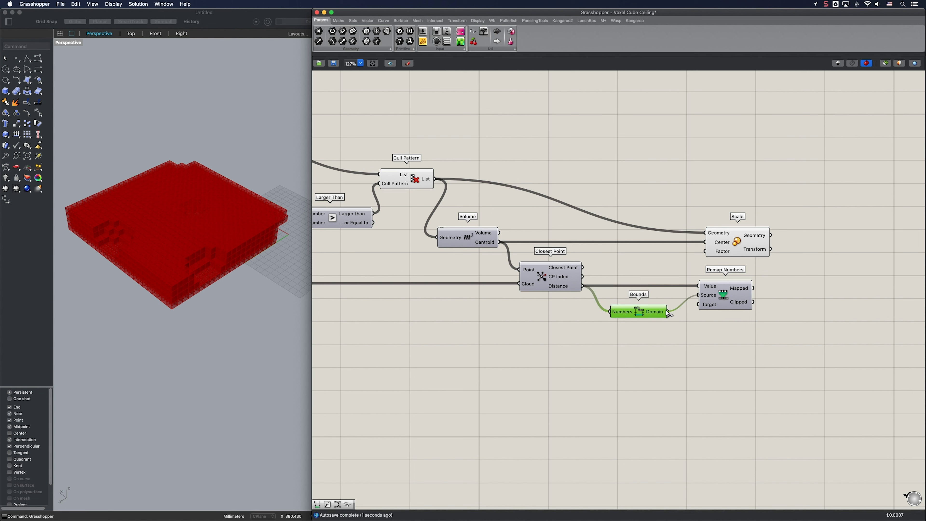
Step: Add a Construct Domain component and wire its Domain into Remap Numbers' Target
double_click(628, 338)
type("construct do")
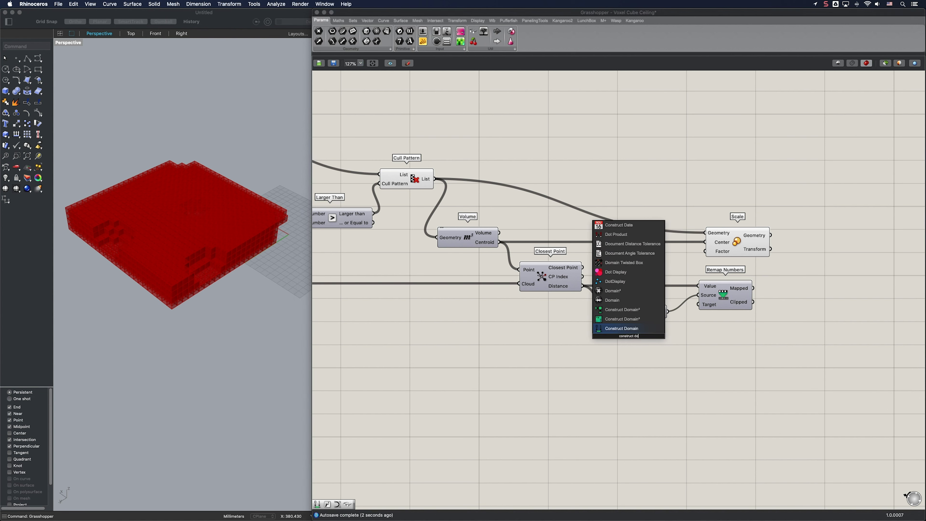
left_click(622, 234)
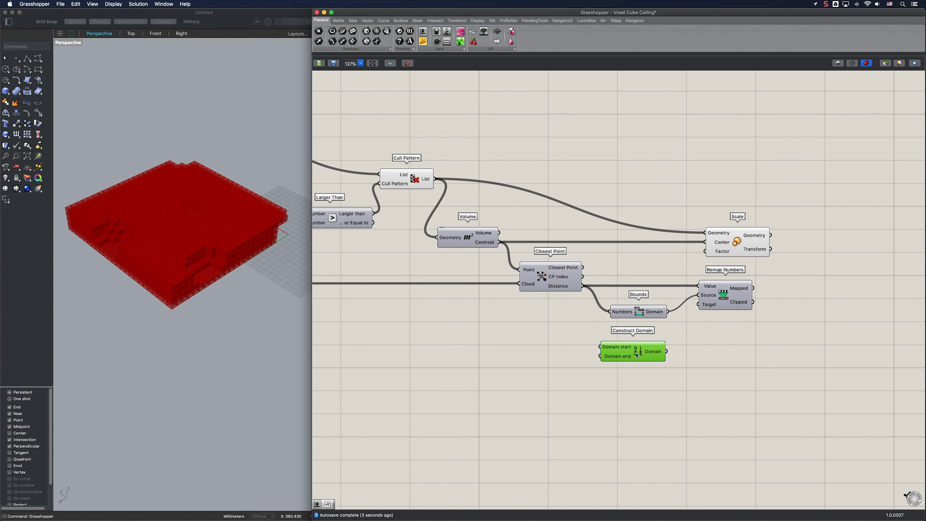
left_click_drag(698, 304, 638, 350)
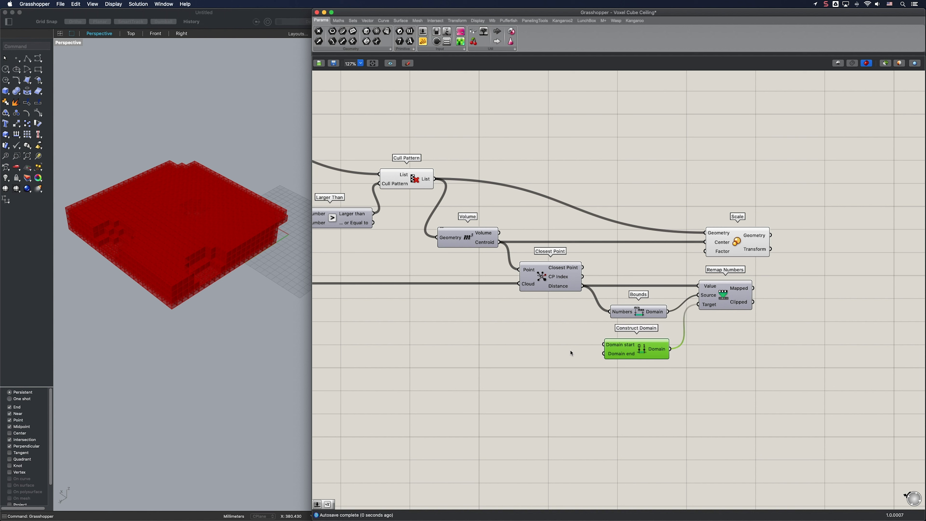
Step: Add number sliders of 0.1 and 1 and wire them into Construct Domain's Domain start and Domain end
double_click(570, 348)
type("0.1")
key("Return")
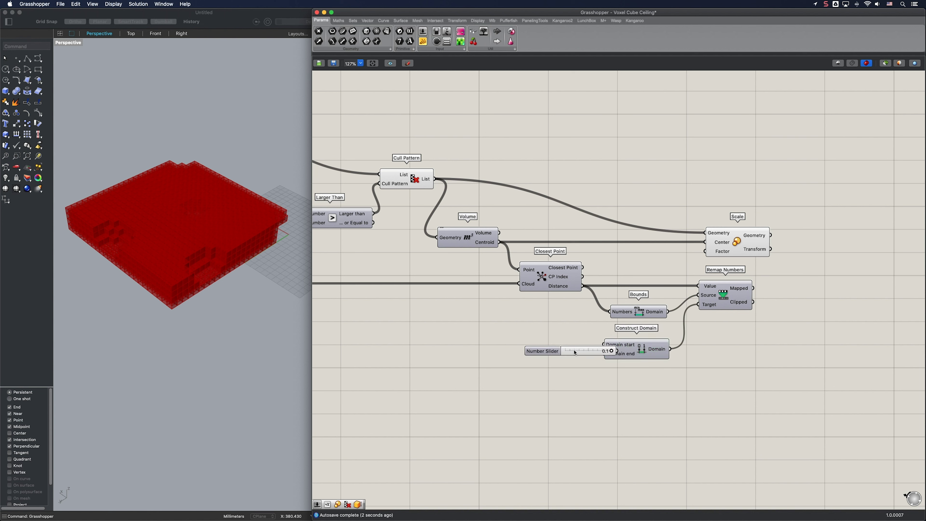
left_click_drag(574, 352, 552, 346)
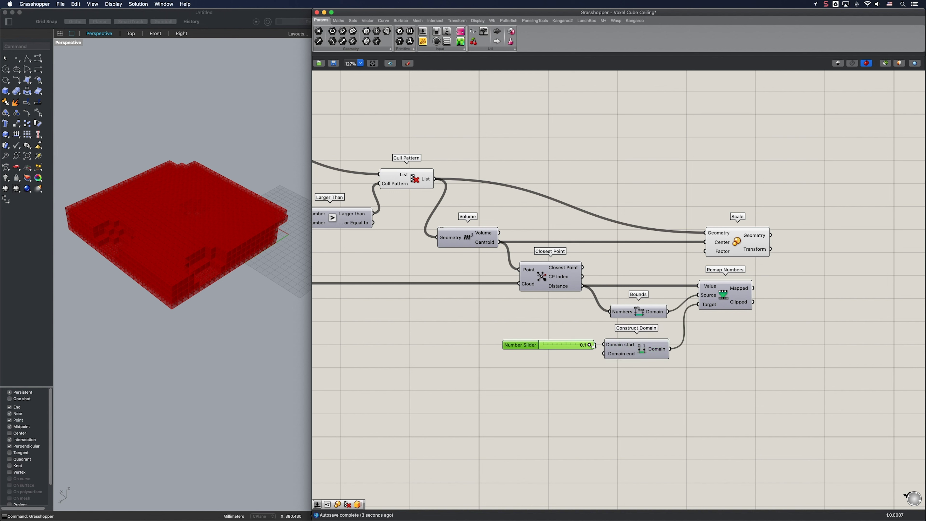
double_click(569, 365)
type("1")
key("Return")
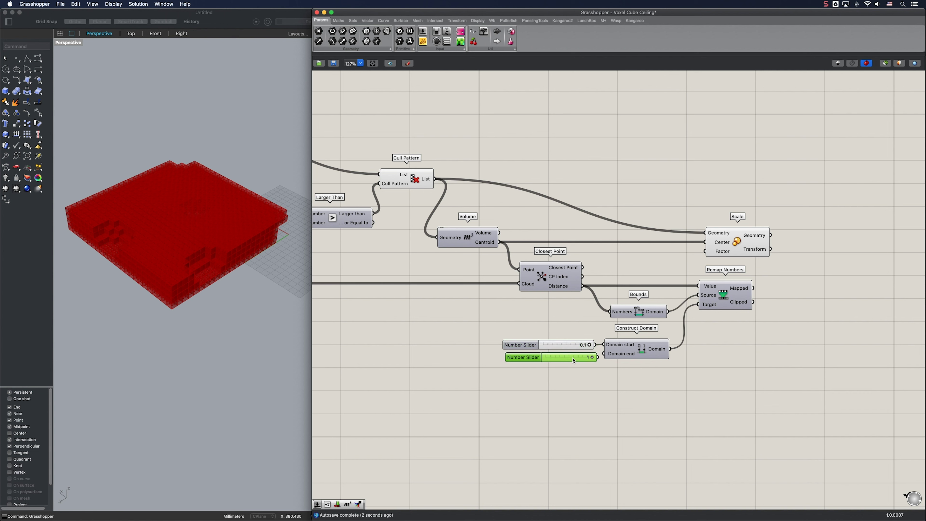
left_click_drag(604, 357, 576, 360)
Step: Wire Remap Numbers' Mapped output into the second Scale's Factor input
left_click_drag(753, 288, 705, 251)
left_click(722, 248)
left_click(705, 391)
Step: Turn off the preview of the components feeding the second Scale and move that Scale clear of Remap Numbers
left_click_drag(705, 392, 488, 270)
left_click_drag(492, 310, 348, 161, "shift")
middle_click(410, 180)
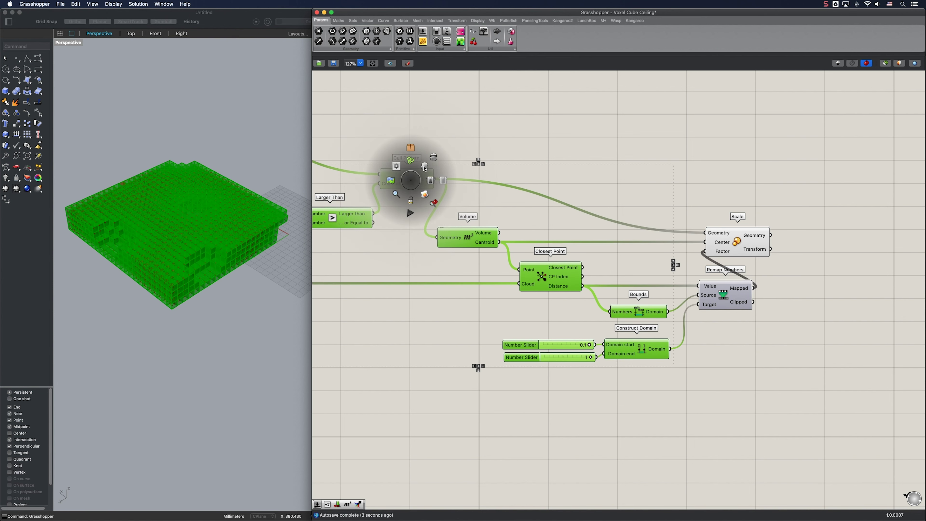
left_click(429, 161)
left_click(365, 146)
right_click_drag(167, 214, 215, 252)
scroll(216, 253, "down", 5)
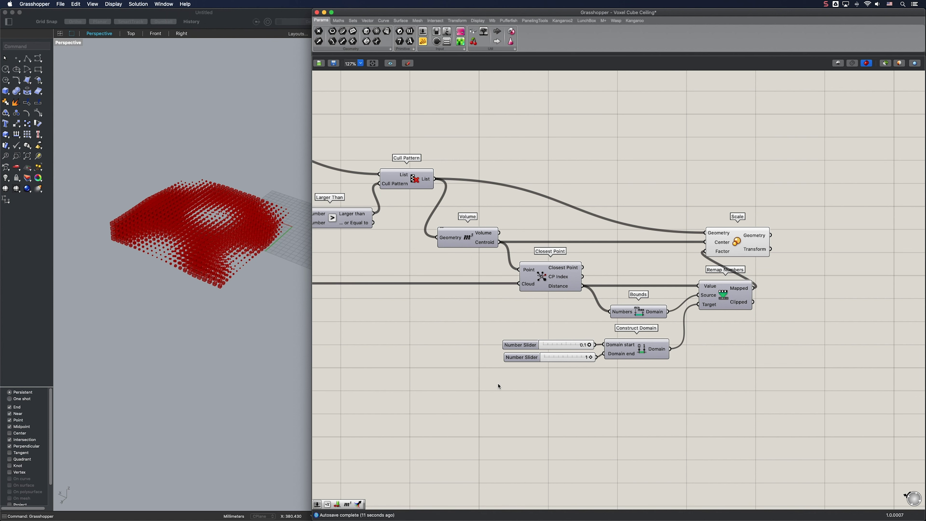
left_click_drag(752, 249, 808, 249)
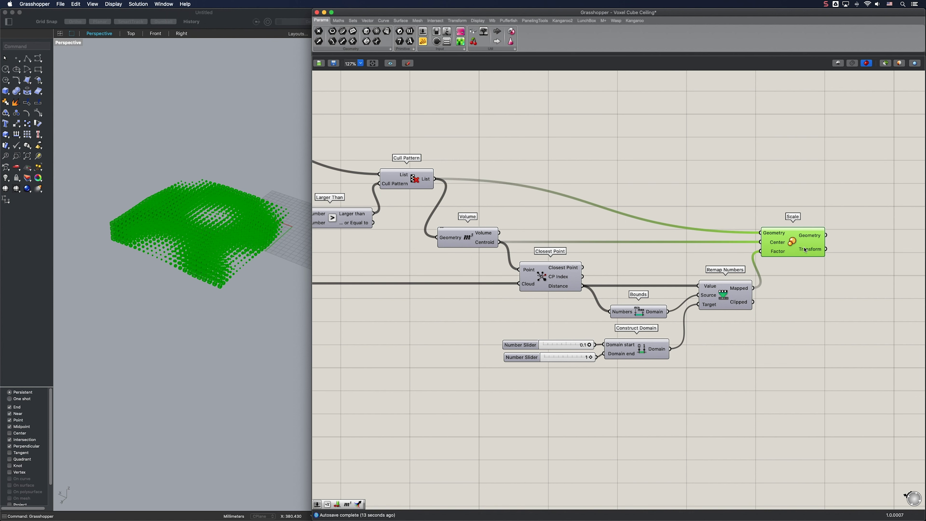
left_click(771, 321)
Step: Add a Deconstruct Brep component below Populate Geometry, feed it Box Array's Geometry, and flatten its Edges output
right_click_drag(478, 343, 670, 280)
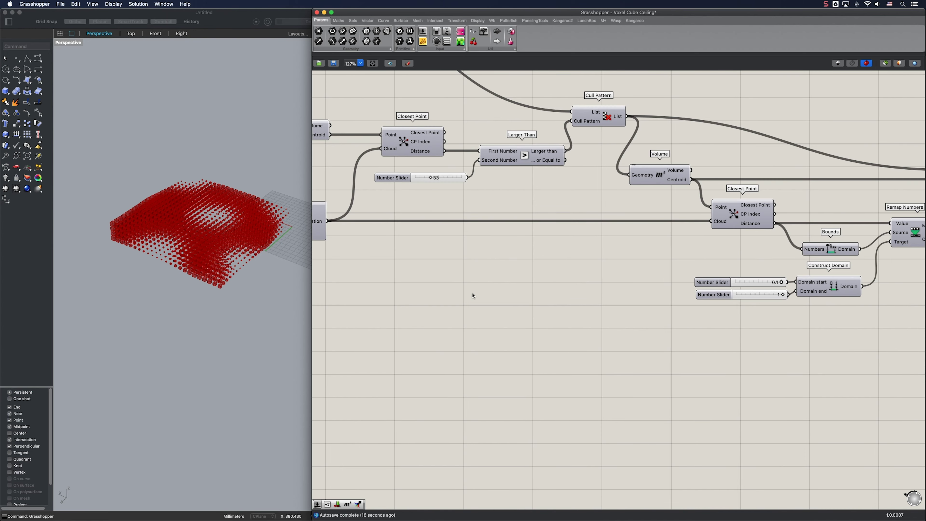
scroll(473, 296, "left", 8)
scroll(473, 295, "up", 1)
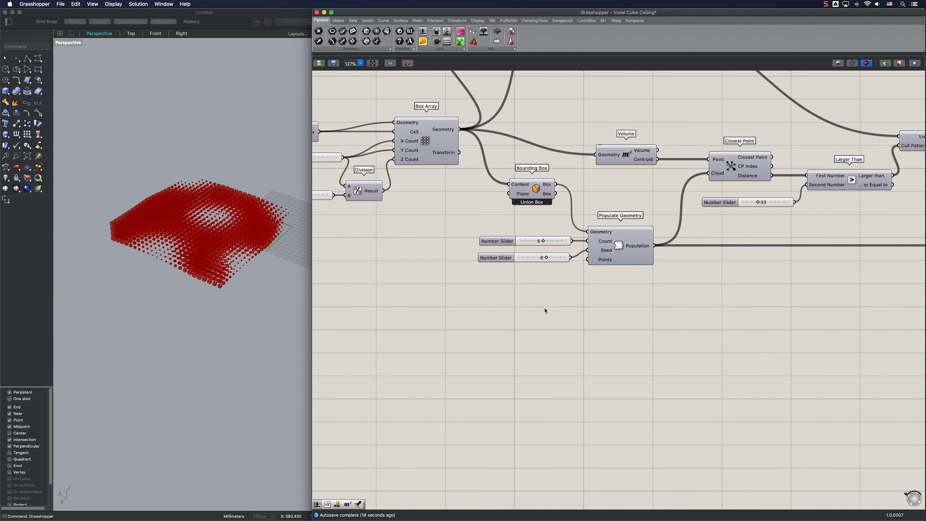
double_click(546, 310)
type("deco")
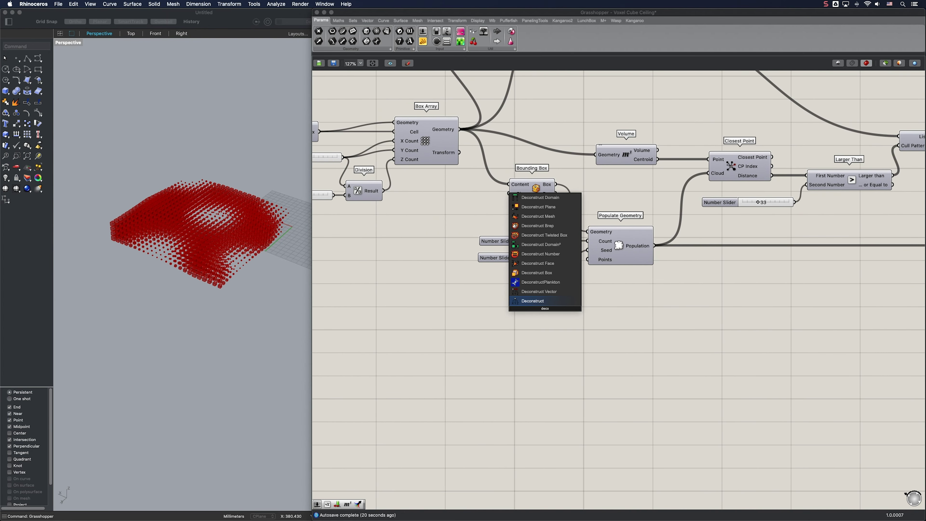
left_click(538, 225)
left_click(524, 316)
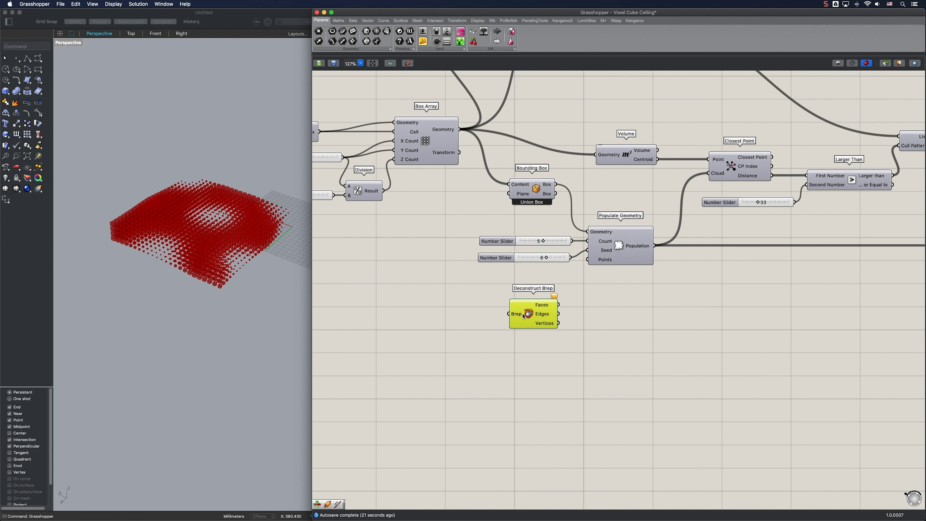
left_click_drag(524, 316, 509, 321)
left_click_drag(483, 264, 503, 320)
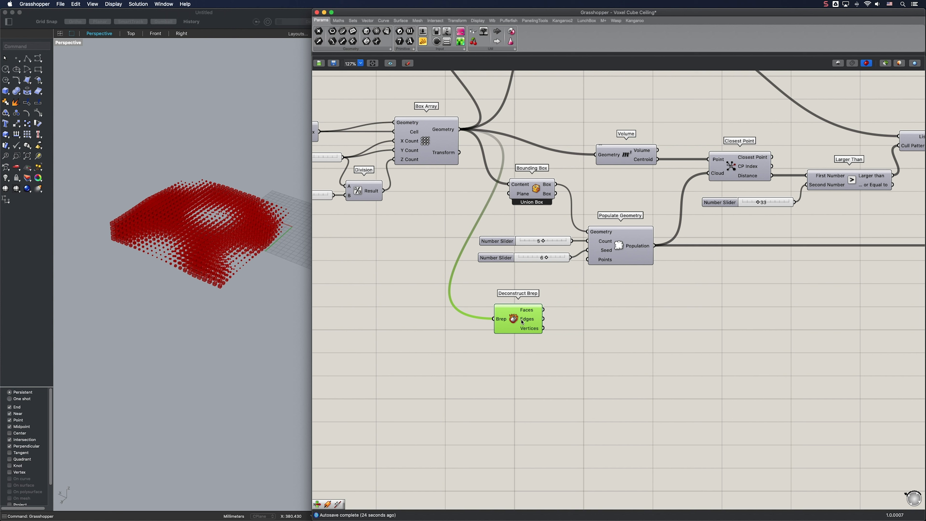
right_click(529, 322)
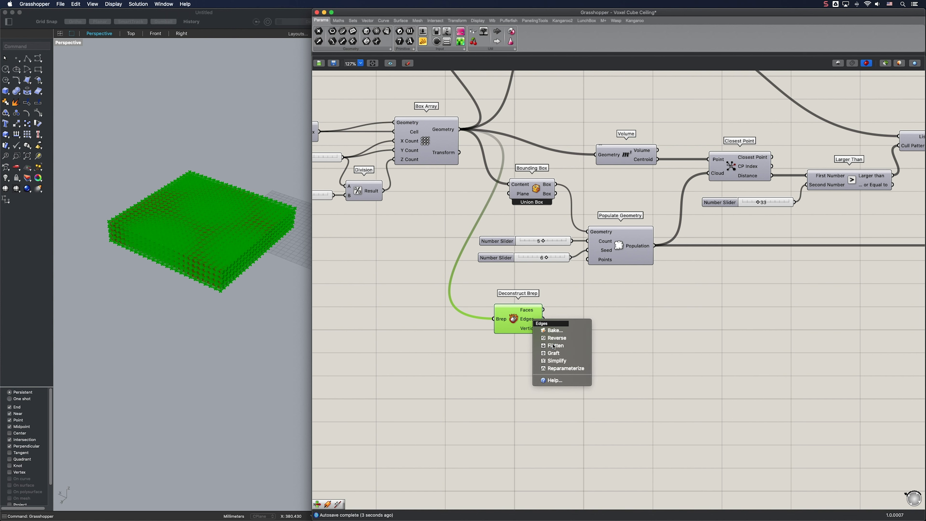
left_click(575, 344)
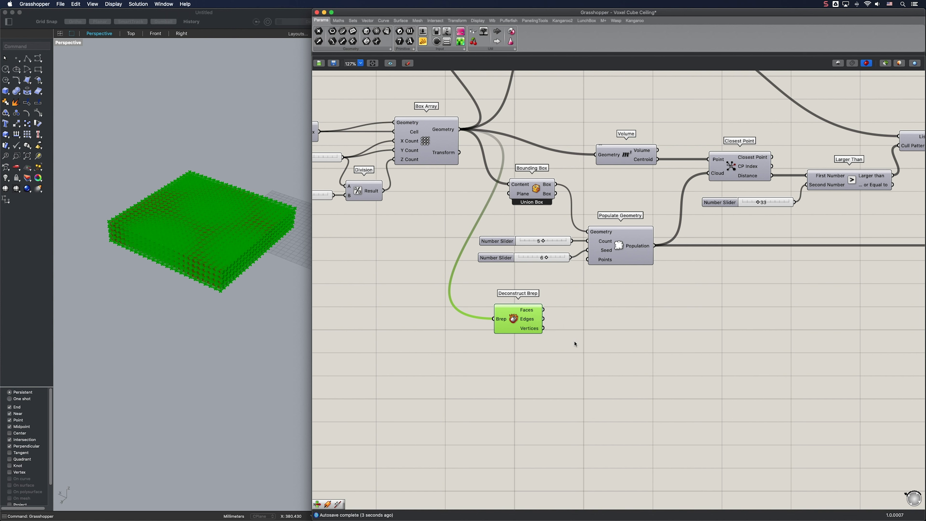
Step: Add a List Item component beyond Deconstruct Brep and wire the flattened Edges output into its List input
double_click(613, 342)
type("list item")
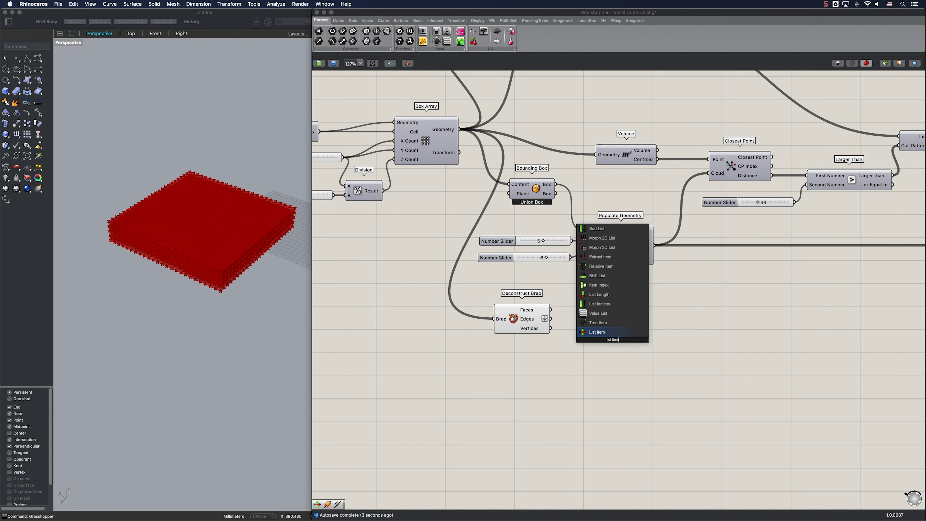
key("Return")
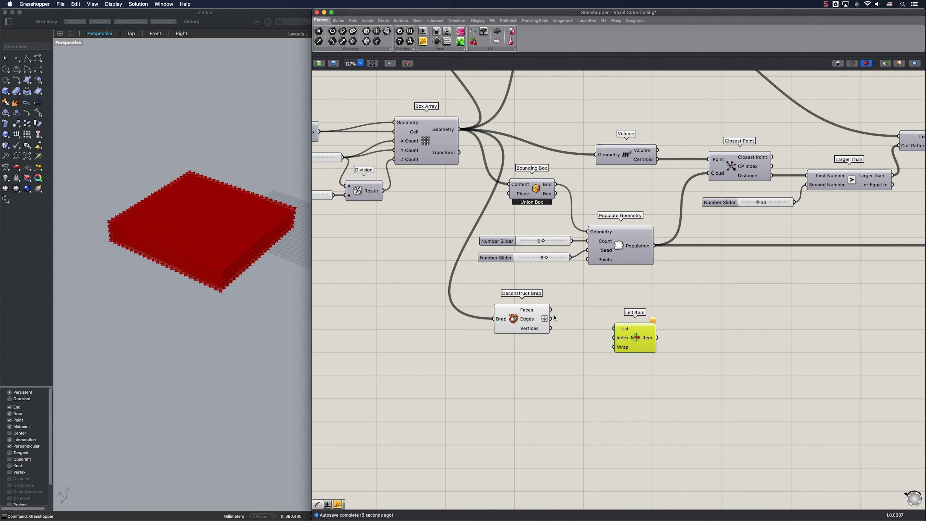
left_click_drag(553, 319, 715, 328)
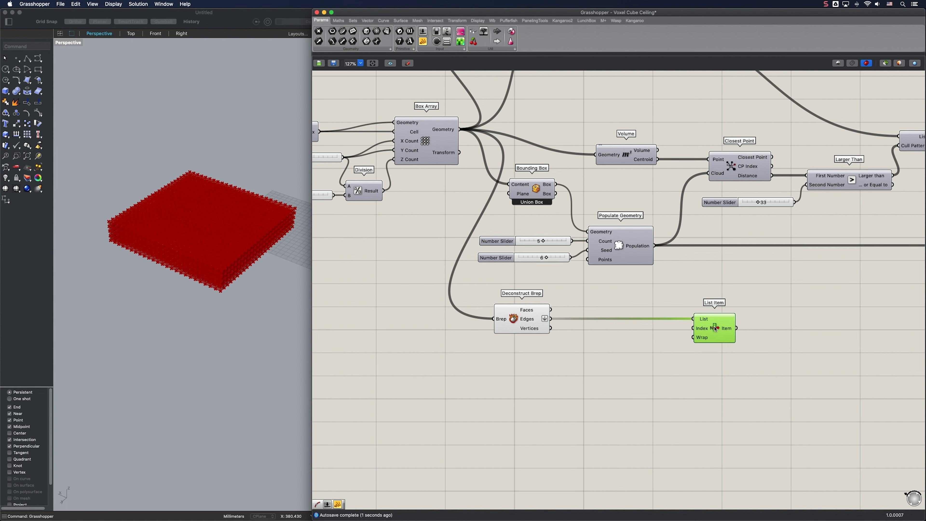
Step: Add a Point On Curve component below Deconstruct Brep and feed it the Edges output
double_click(583, 362)
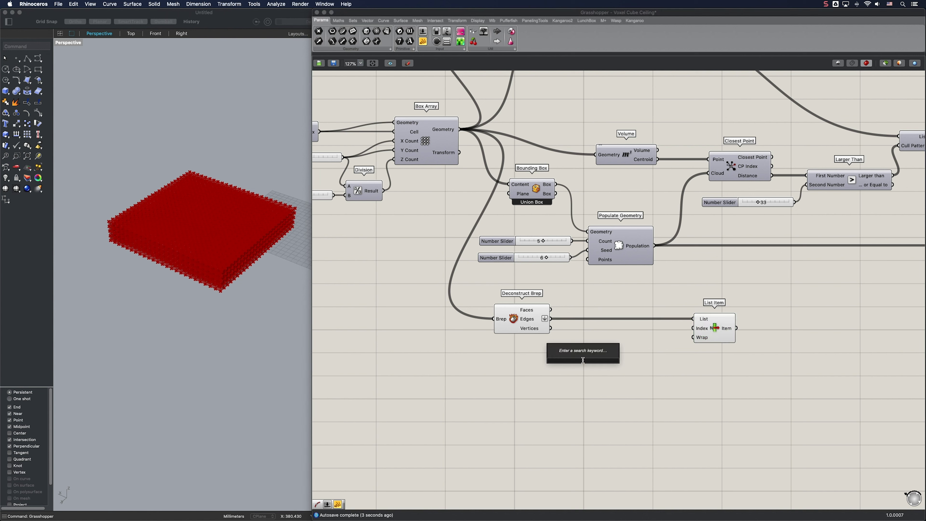
type("point on")
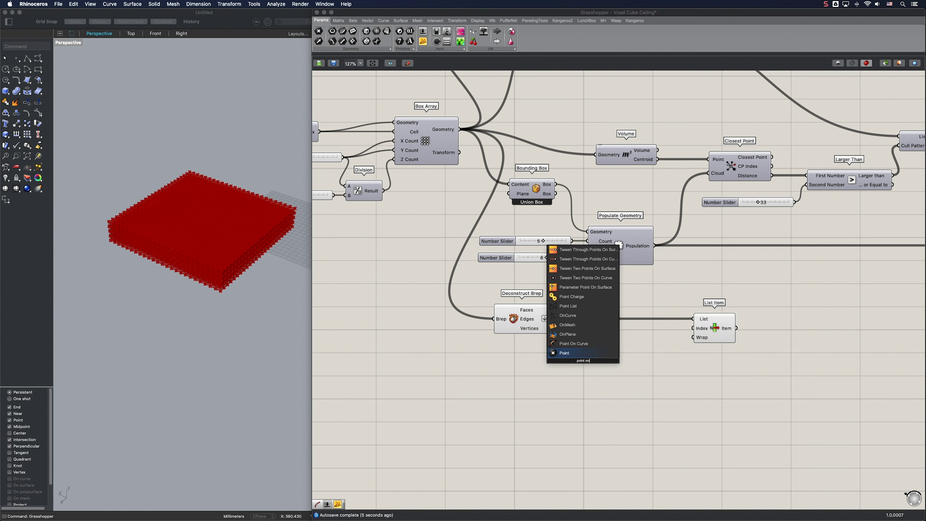
left_click(574, 343)
left_click_drag(549, 318, 555, 360)
Step: Add a Cull Duplicates component, feed its Points input from Point On Curve, and set its mode to Leave One
double_click(654, 371)
type("cu")
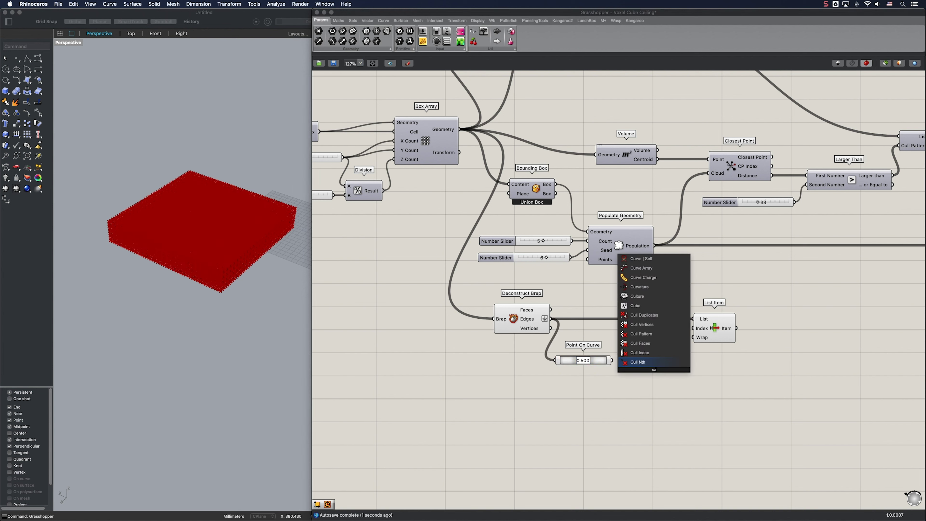
type("ll du")
key("Return")
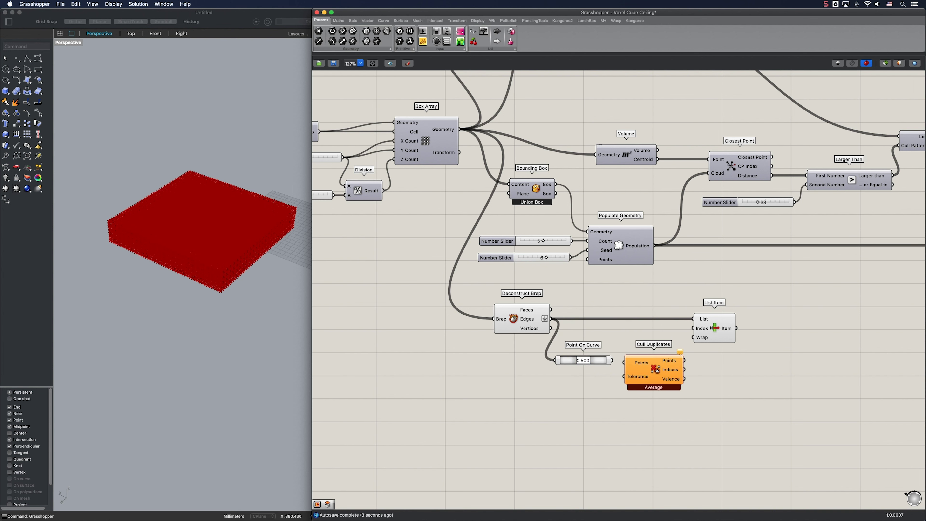
left_click_drag(655, 369, 658, 366)
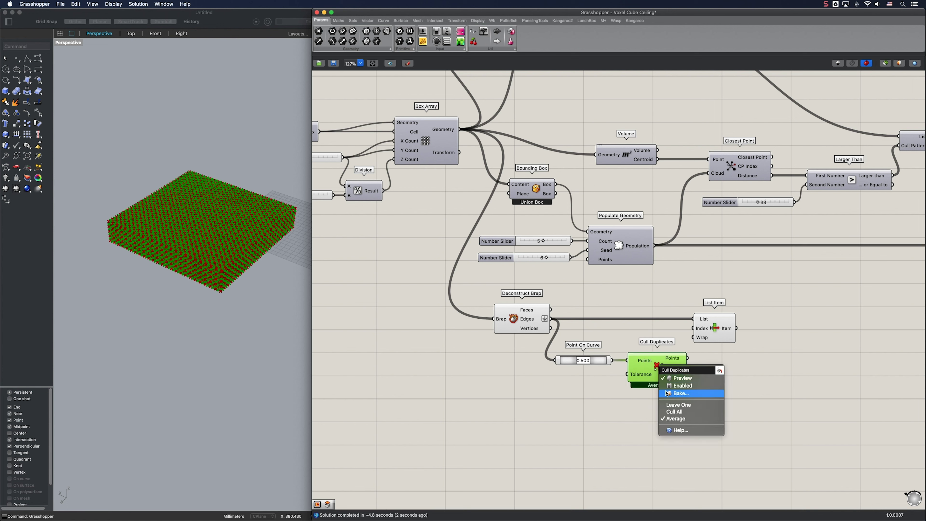
left_click(679, 405)
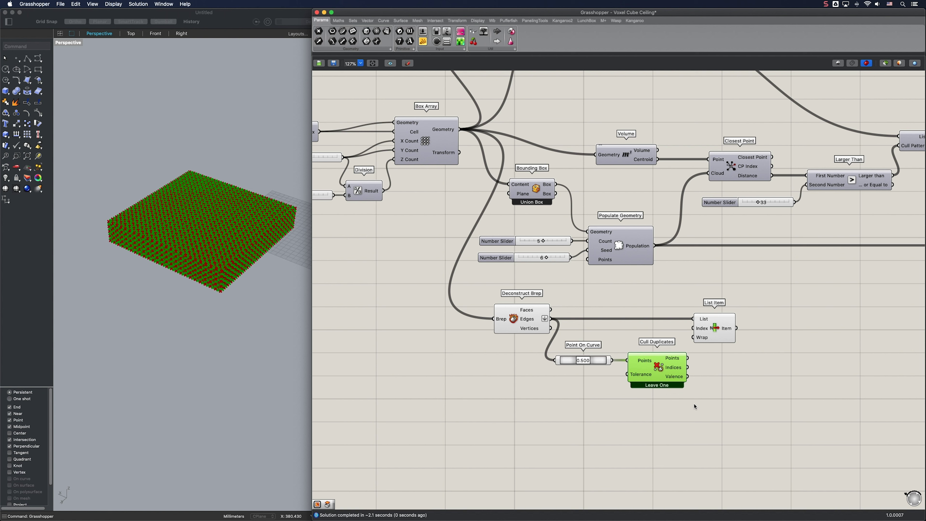
Step: Wire Cull Duplicates' Indices into List Item's Index, and turn off the preview of Deconstruct Brep, Point On Curve and Cull Duplicates
left_click_drag(688, 367, 694, 328)
left_click_drag(658, 419, 512, 319)
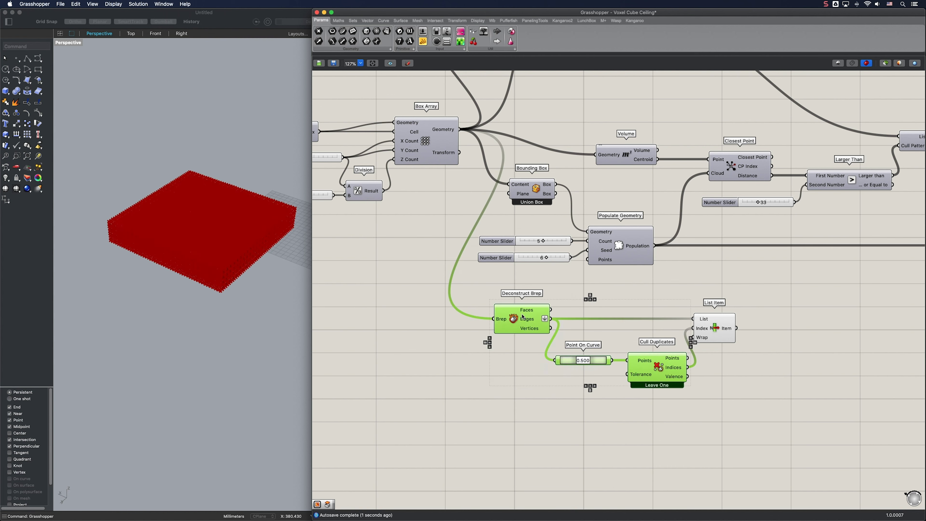
middle_click(522, 315)
left_click(547, 294)
left_click(326, 278)
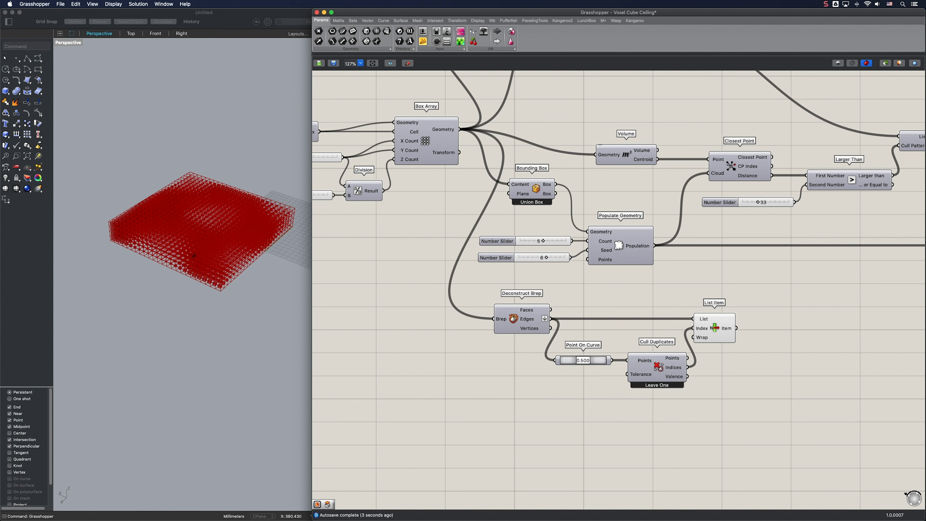
scroll(194, 256, "up", 10)
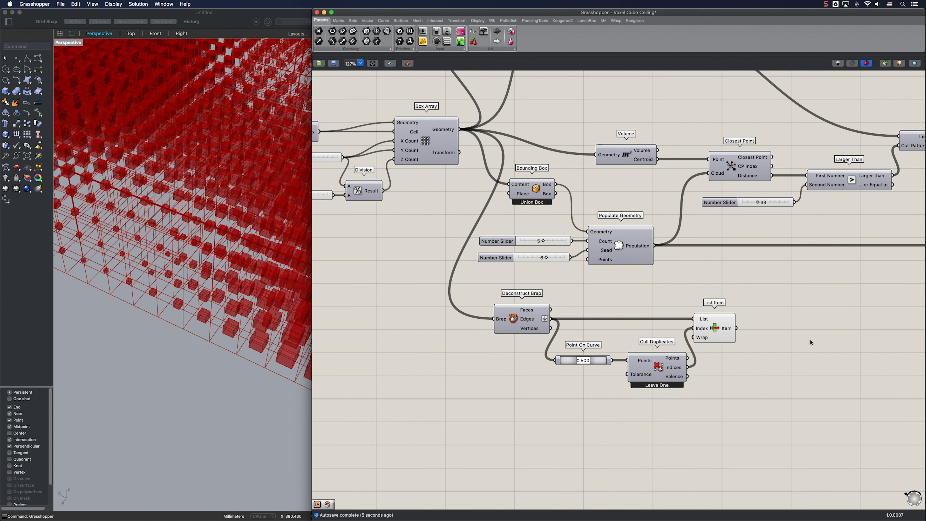
Step: Add a Pipe component beyond List Item and wire a number slider of 0.1 into its Radius input
double_click(811, 343)
type("pipe")
key("Return")
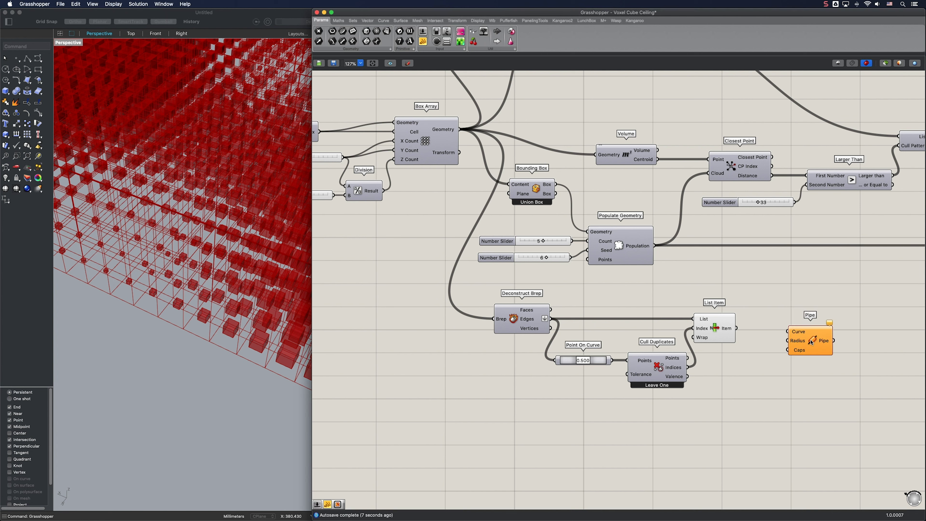
left_click_drag(811, 343, 828, 341)
double_click(778, 371)
type("0")
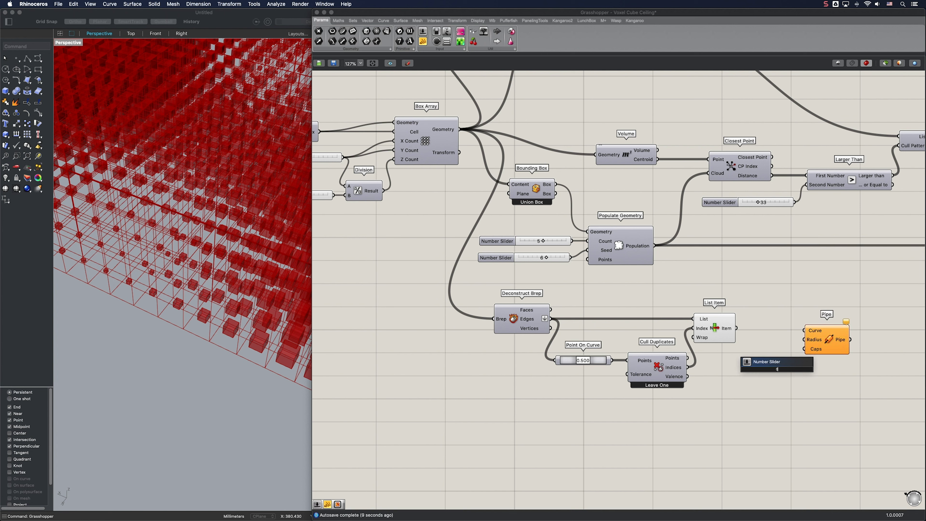
type(".1")
key("Return")
left_click_drag(785, 370, 755, 357)
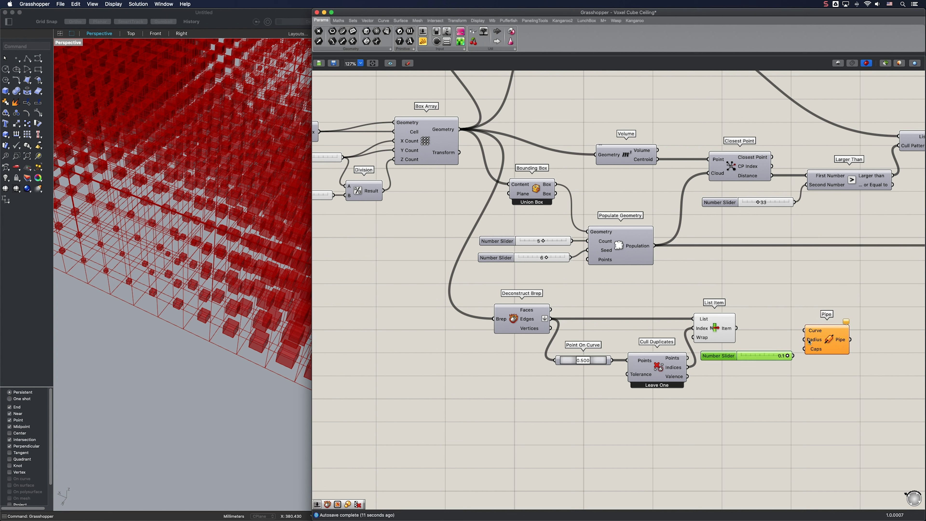
left_click_drag(804, 339, 794, 356)
Step: Add a panel wired into Pipe's Caps input, and connect List Item's Item output to Pipe's Curve input
double_click(784, 376)
type("panel")
key("Return")
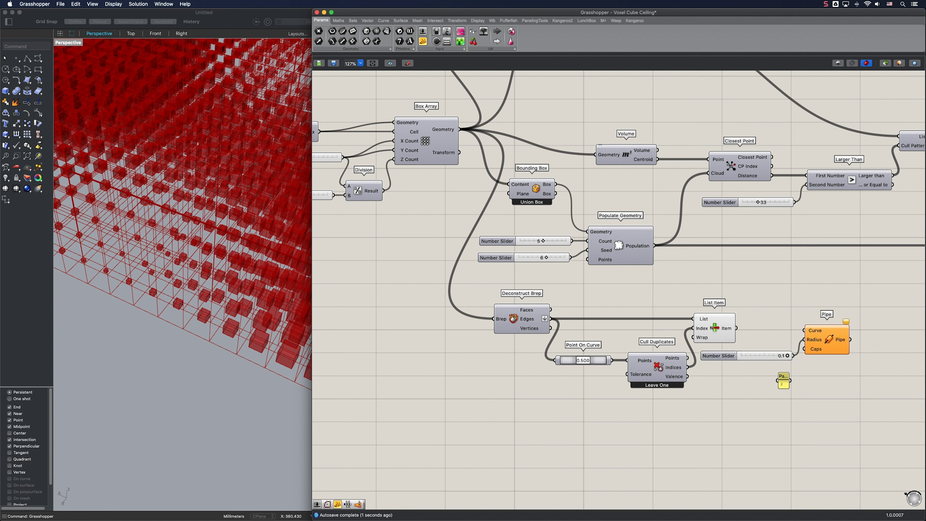
left_click_drag(790, 380, 835, 350)
left_click_drag(736, 328, 851, 340)
Step: Bake the Pipe component's geometry to Layer 01
left_click(855, 340)
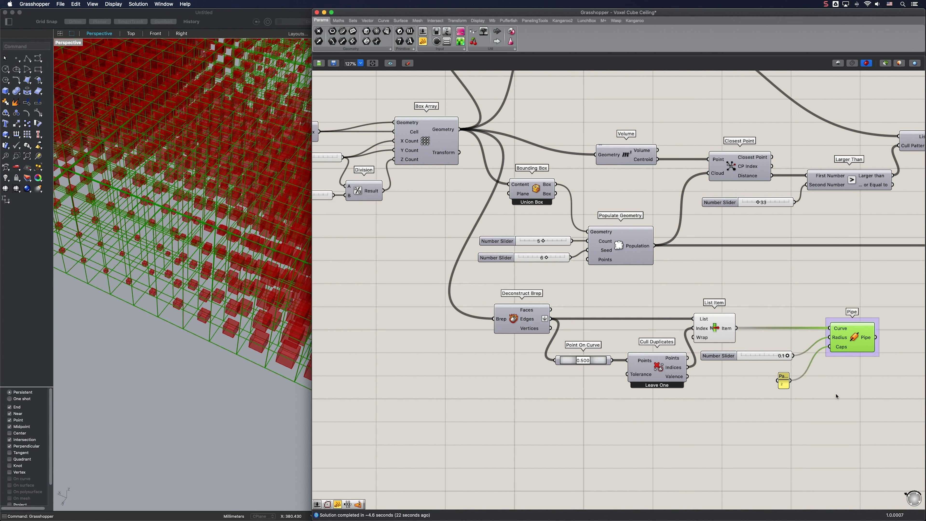
right_click(854, 340)
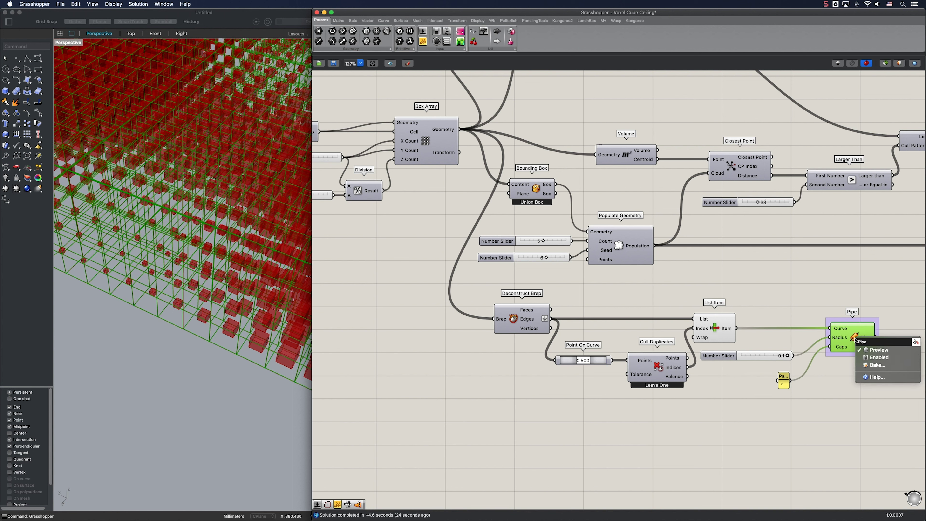
left_click(875, 366)
left_click(861, 315)
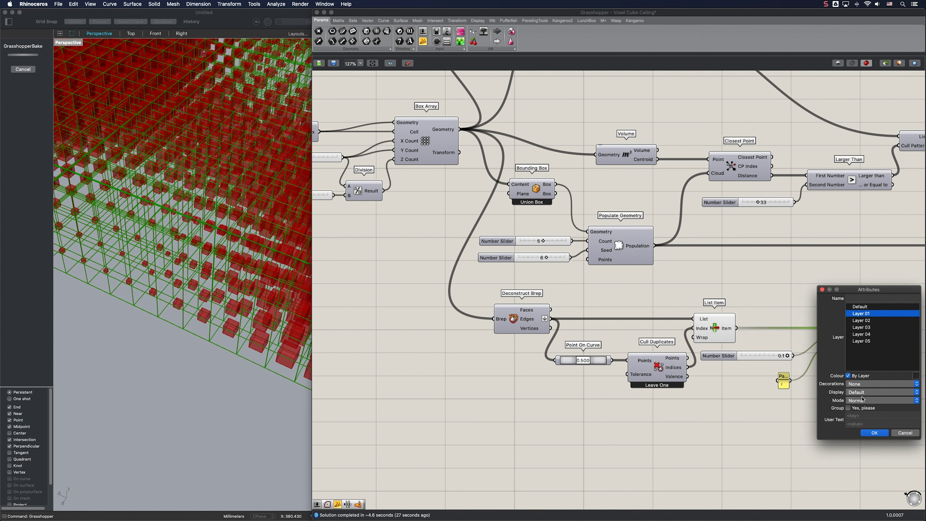
left_click(874, 433)
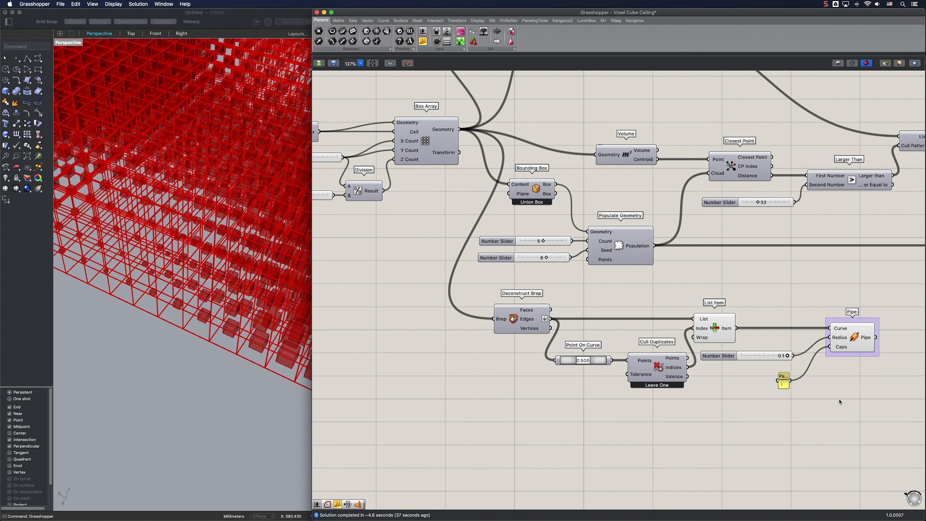
Step: Bake the geometry of the Scale component fed by Remap Numbers to Layer 02
scroll(840, 399, "down", 3)
right_click_drag(853, 372, 608, 365)
scroll(833, 301, "up", 3)
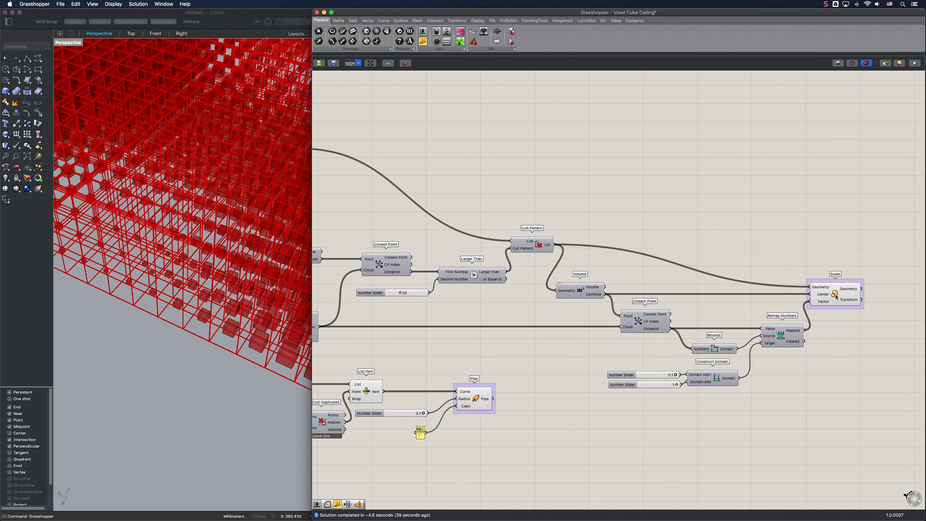
left_click(834, 298)
right_click(835, 295)
left_click(856, 321)
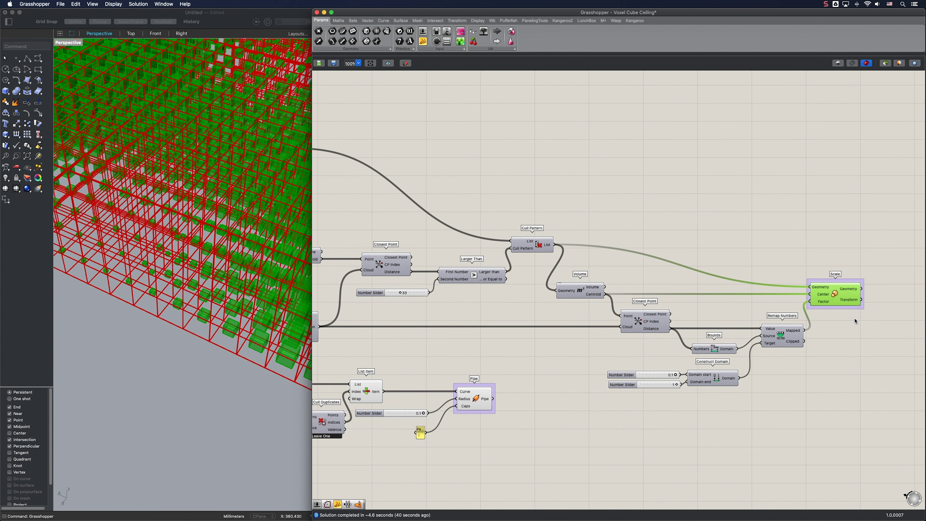
left_click(850, 278)
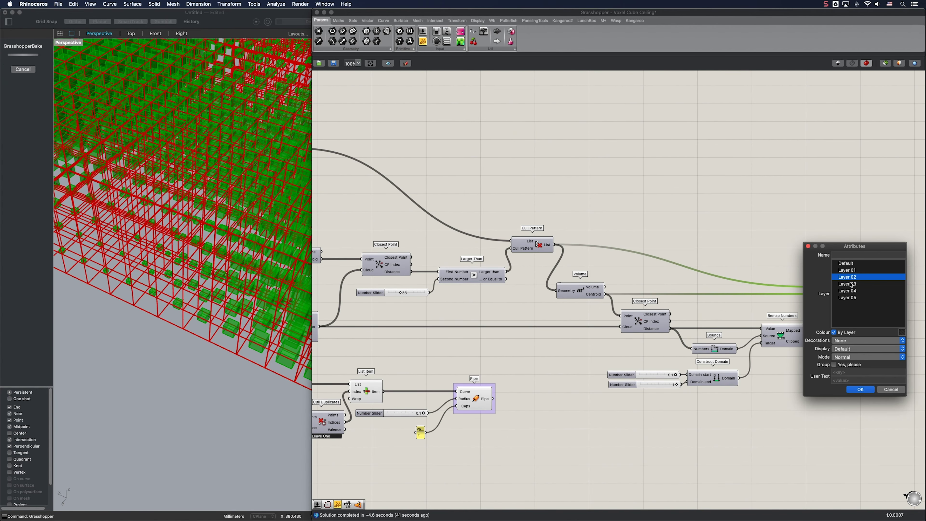
left_click(860, 390)
left_click(856, 392)
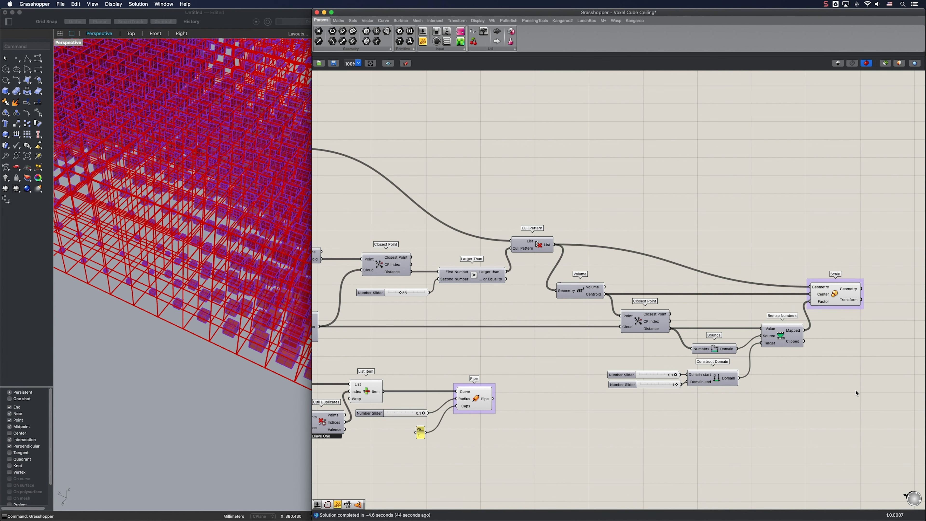
Step: Turn off the Grasshopper geometry preview and set Rhino's Perspective viewport to the Rendered display mode
left_click(887, 60)
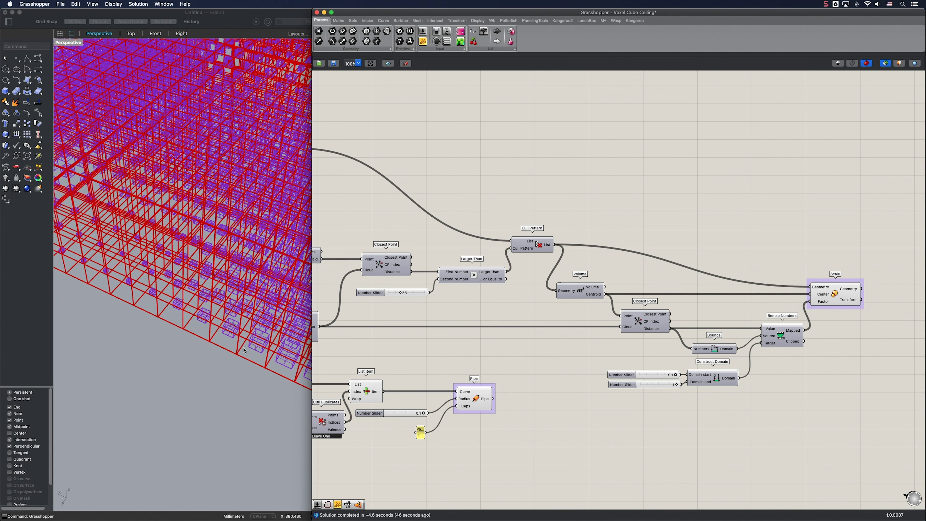
left_click(213, 362)
scroll(215, 364, "down", 10)
right_click_drag(216, 365, 191, 296)
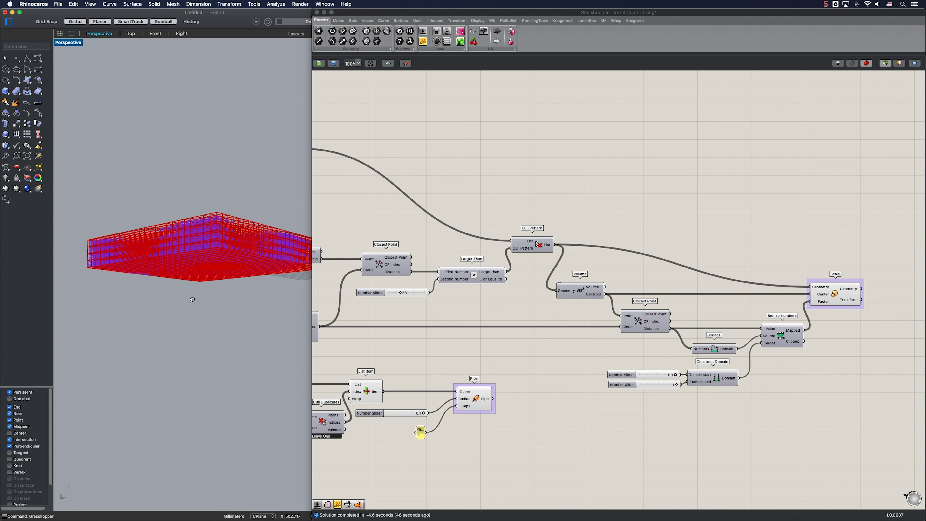
left_click(90, 4)
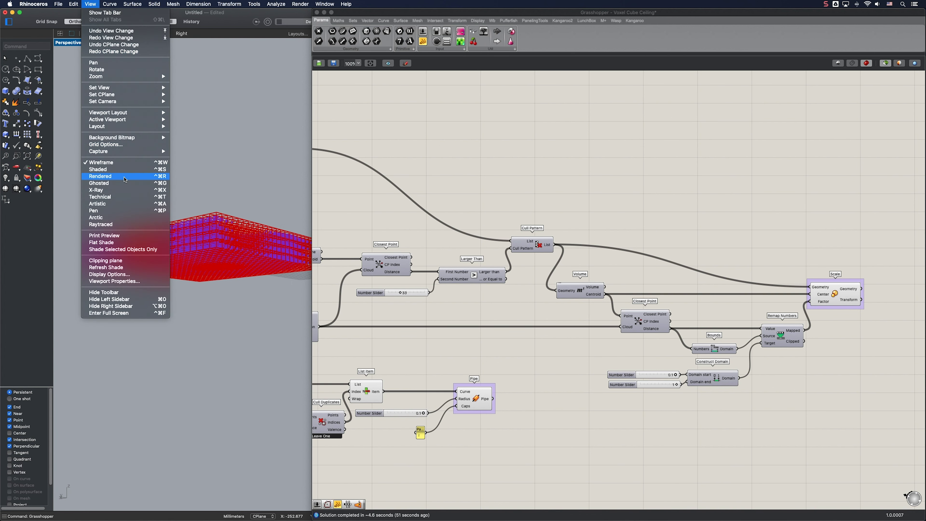
left_click(100, 176)
left_click(781, 134)
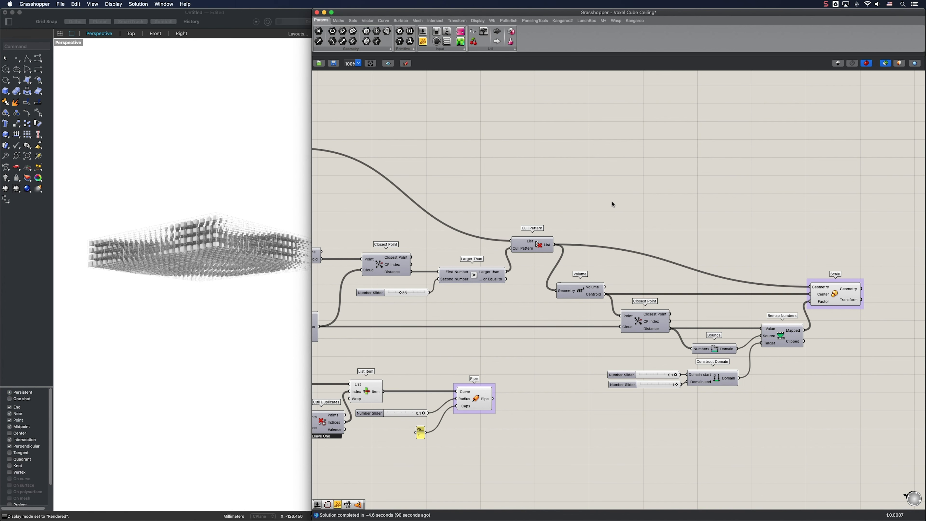
scroll(203, 276, "up", 10)
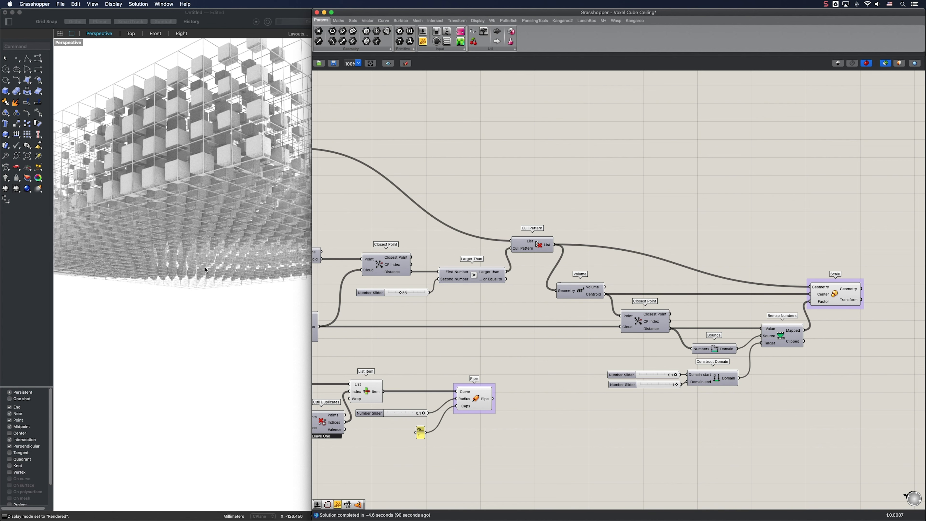
right_click_drag(208, 251, 236, 264)
right_click_drag(235, 226, 230, 303)
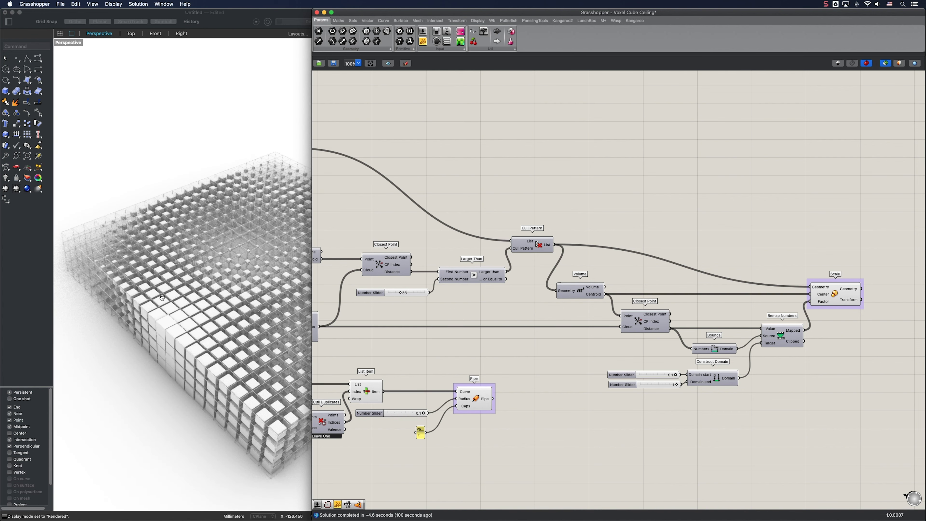
right_click_drag(162, 298, 226, 295)
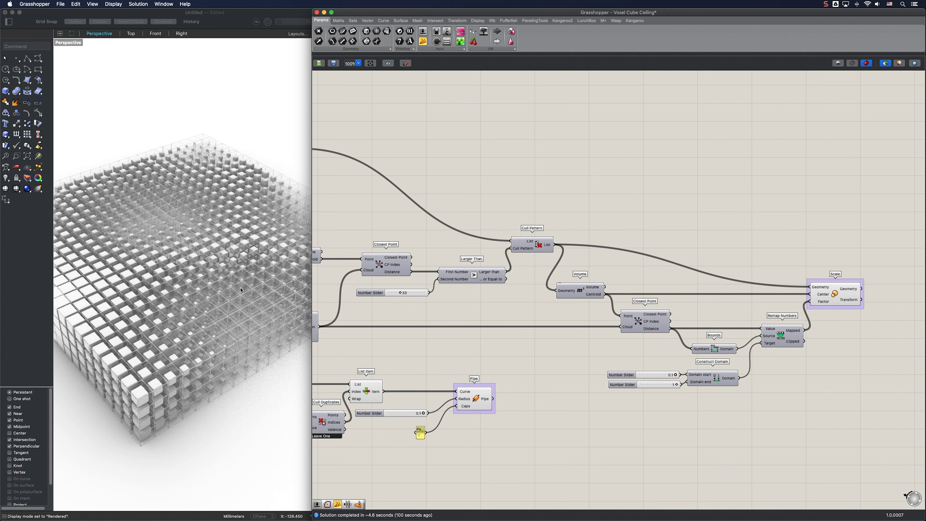